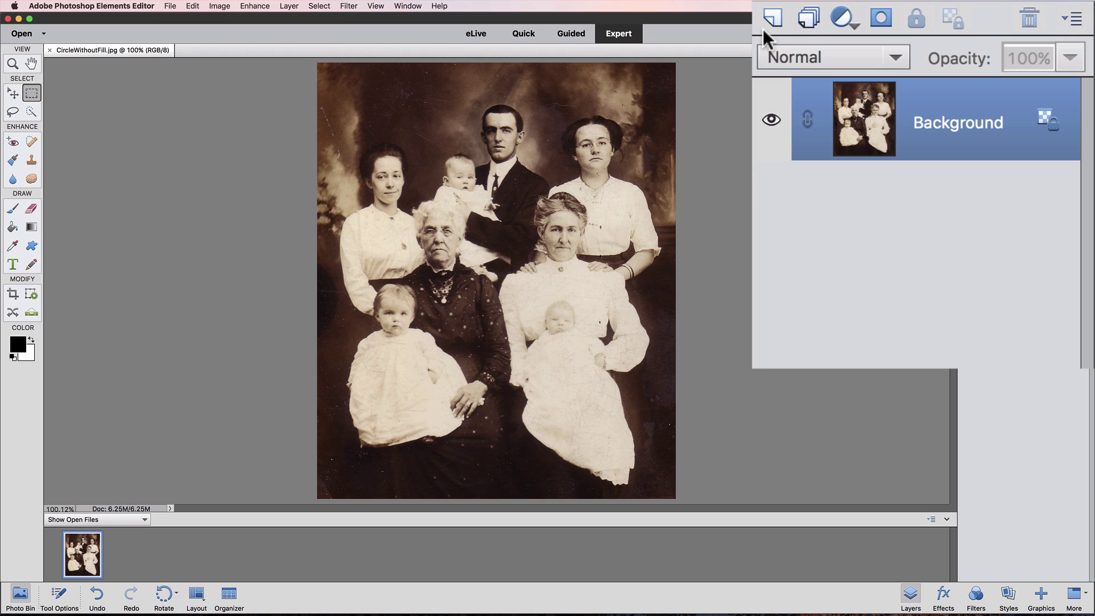
Step: Add a new blank layer above the family photo's Background layer
{"action": "left_click", "coordinate": [771, 21]}
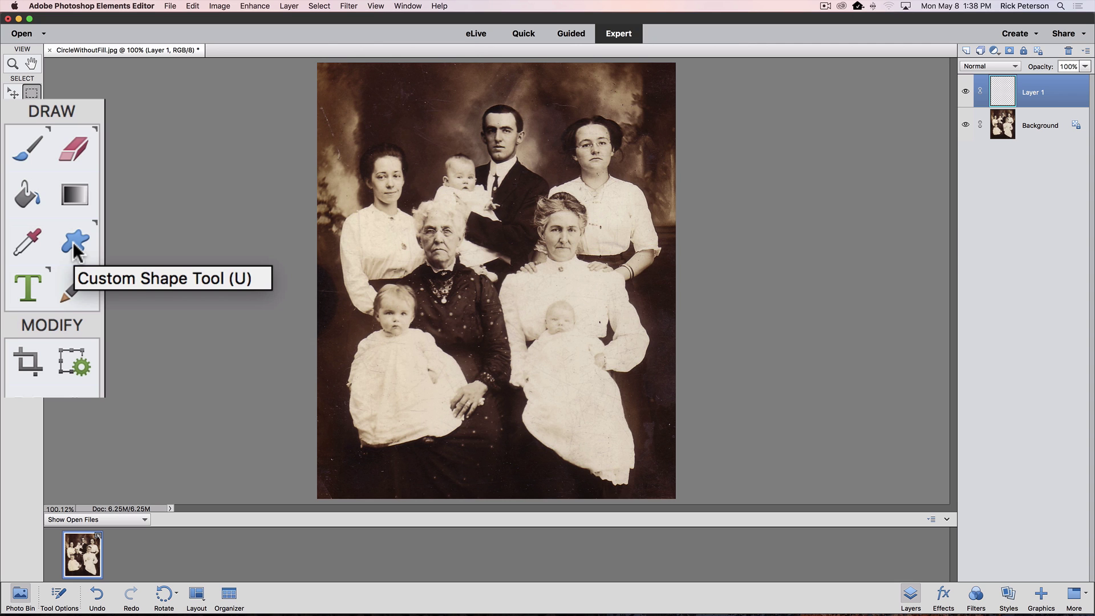
Step: Try drawing a black-filled circle about 2.97 in across over the seated toddler's head with the Ellipse shape tool, and undo it
{"action": "left_click", "coordinate": [31, 245]}
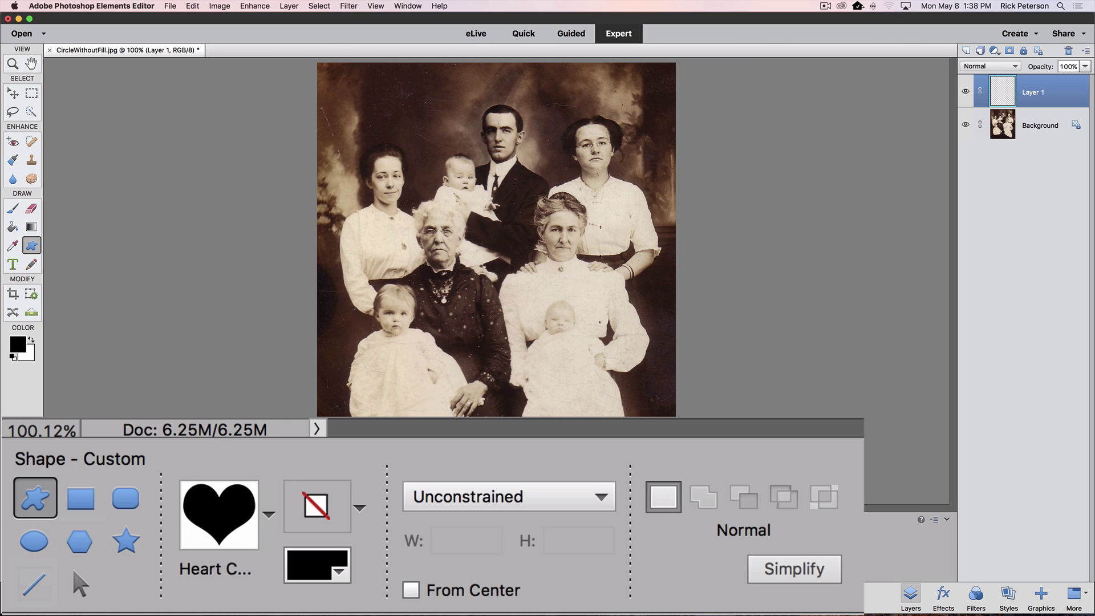
{"action": "left_click", "coordinate": [25, 555]}
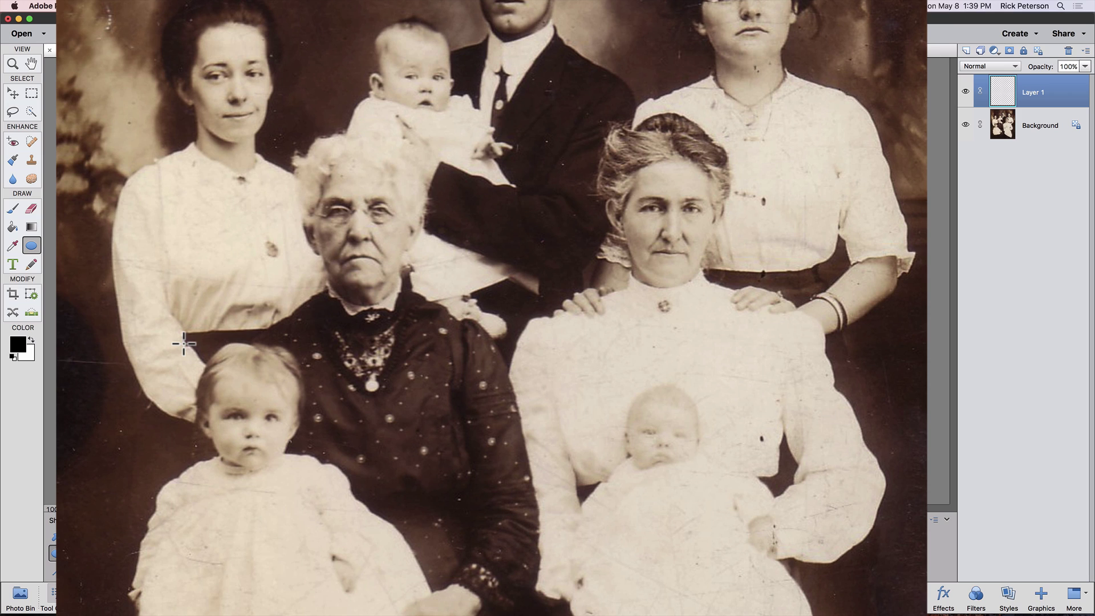
{"action": "key", "text": "shift"}
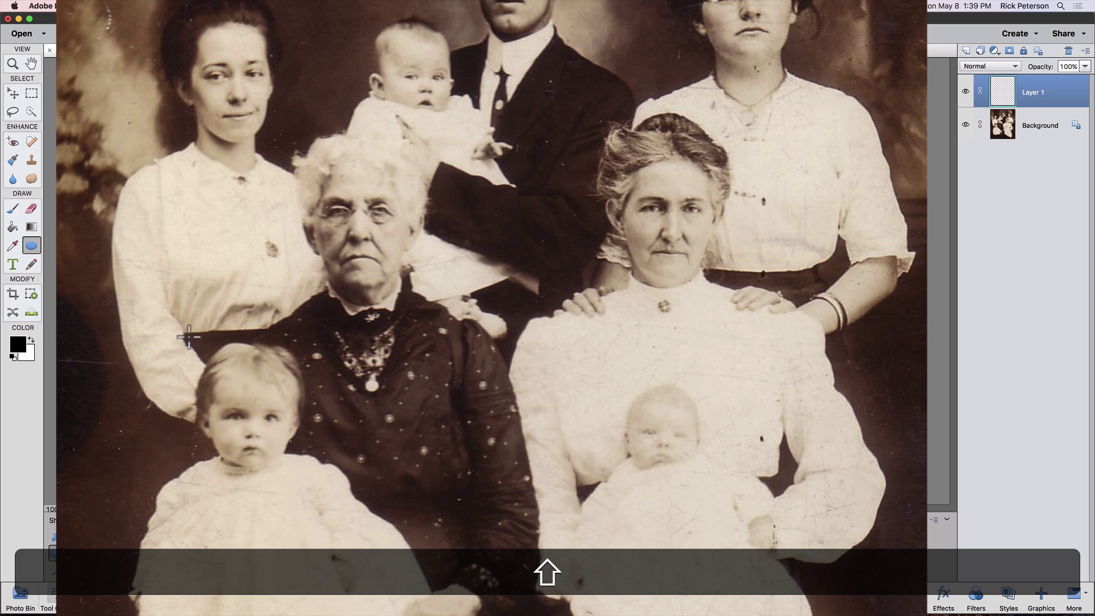
{"action": "left_click_drag", "start_coordinate": [189, 338], "coordinate": [332, 544]}
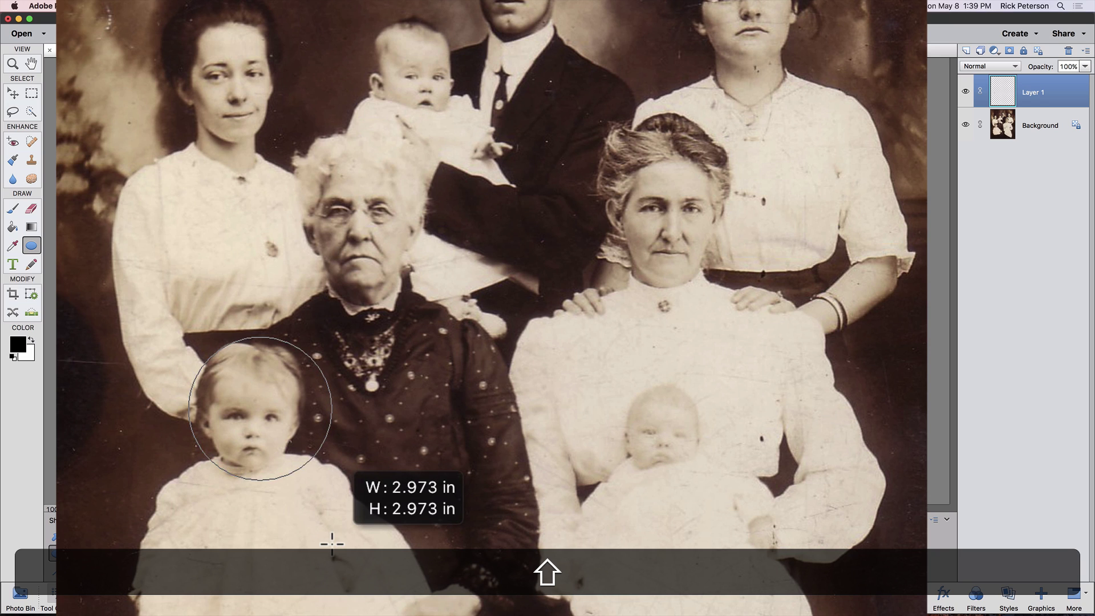
{"action": "left_click_drag", "start_coordinate": [332, 544], "coordinate": [332, 544]}
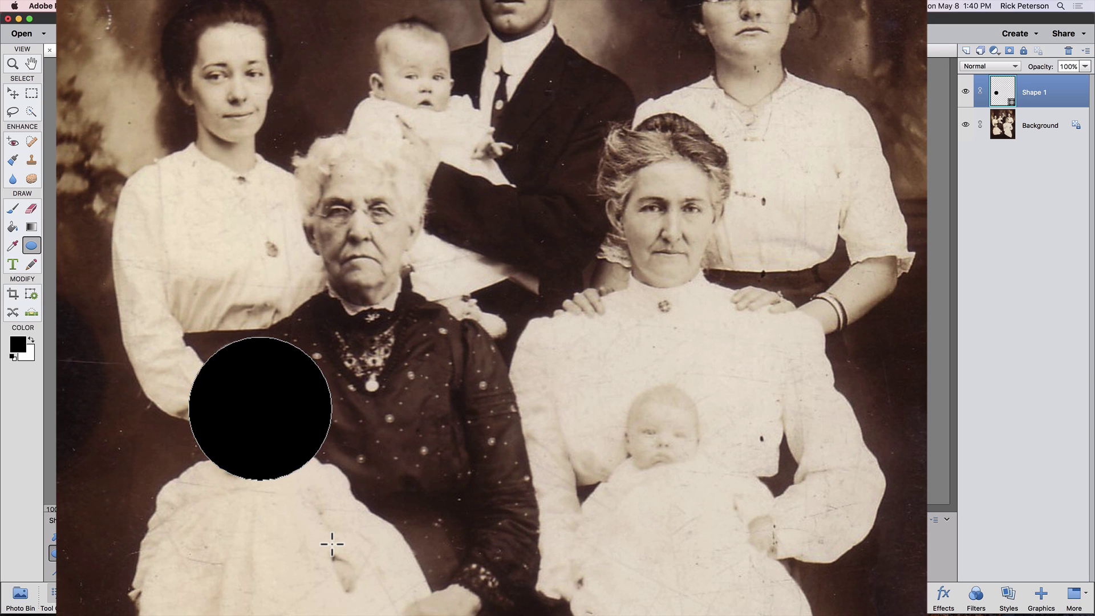
{"action": "key", "text": "super"}
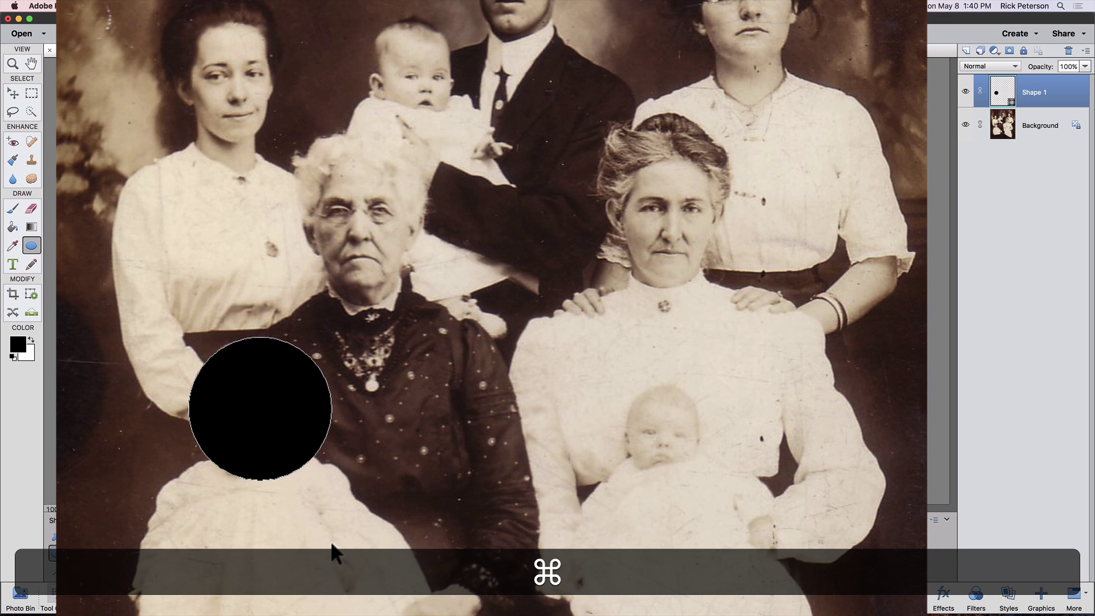
{"action": "key", "text": "super+z"}
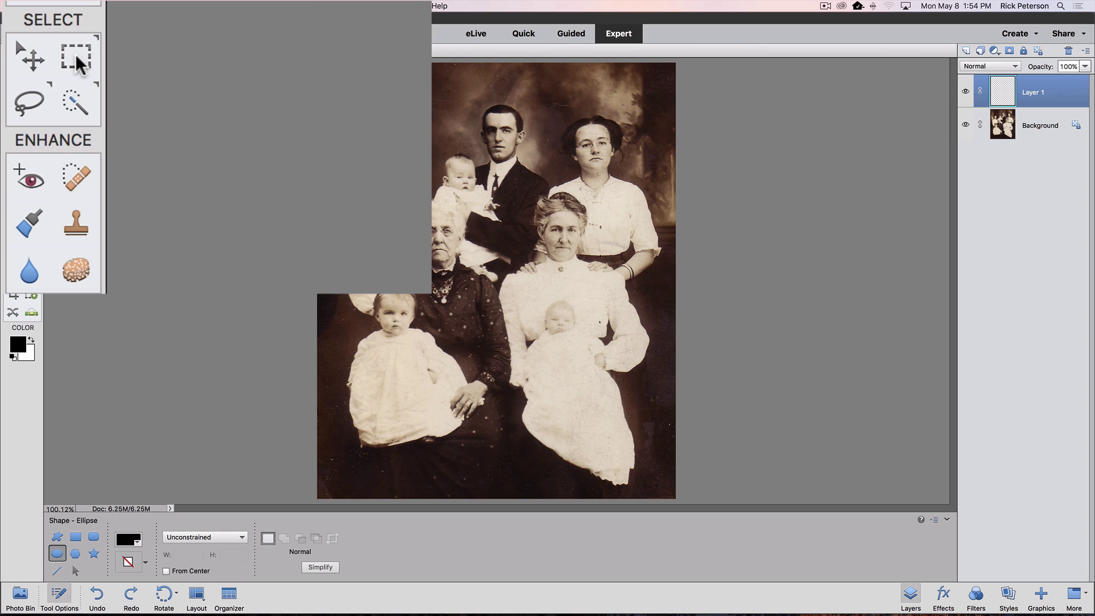
Step: Make a circular Elliptical Marquee selection about 3.67 in across around the seated toddler's head and reposition it to center the face
{"action": "left_click", "coordinate": [32, 93]}
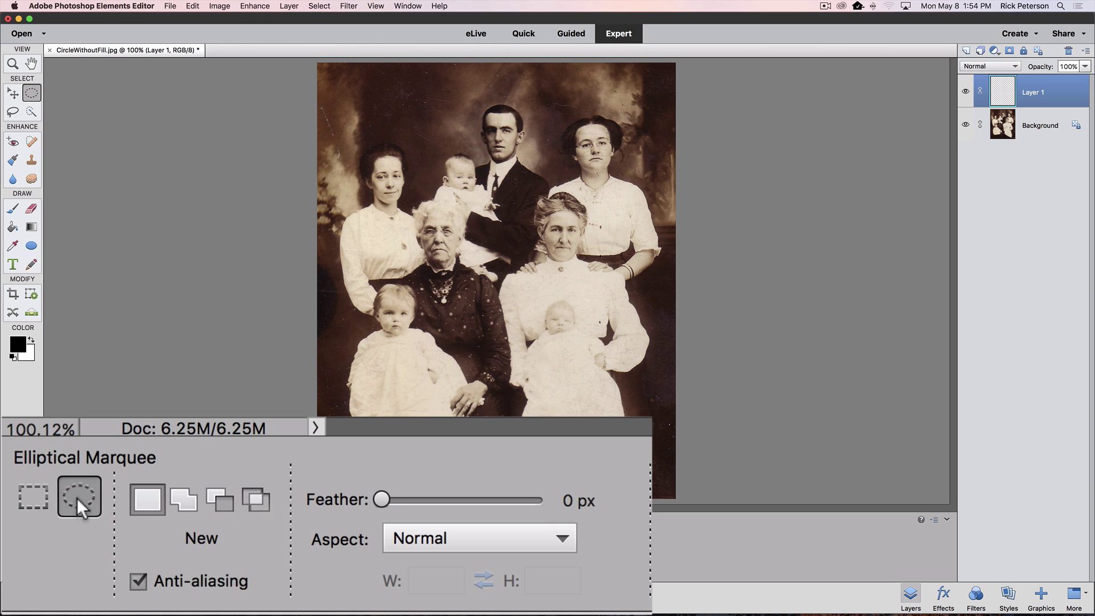
{"action": "left_click", "coordinate": [43, 536]}
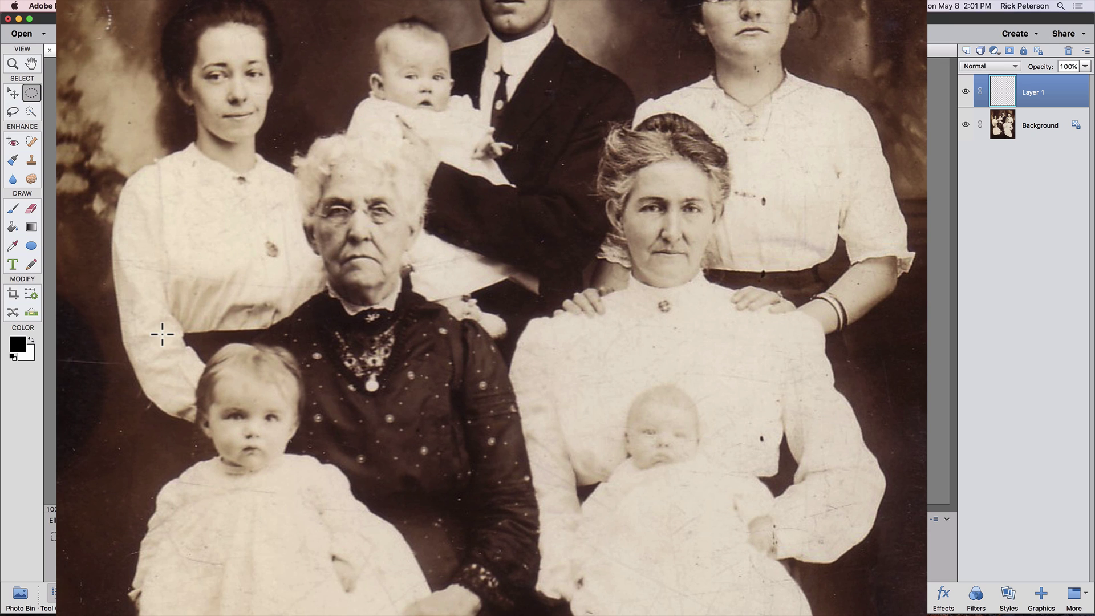
{"action": "key", "text": "shift"}
{"action": "left_click_drag", "start_coordinate": [167, 319], "coordinate": [351, 536]}
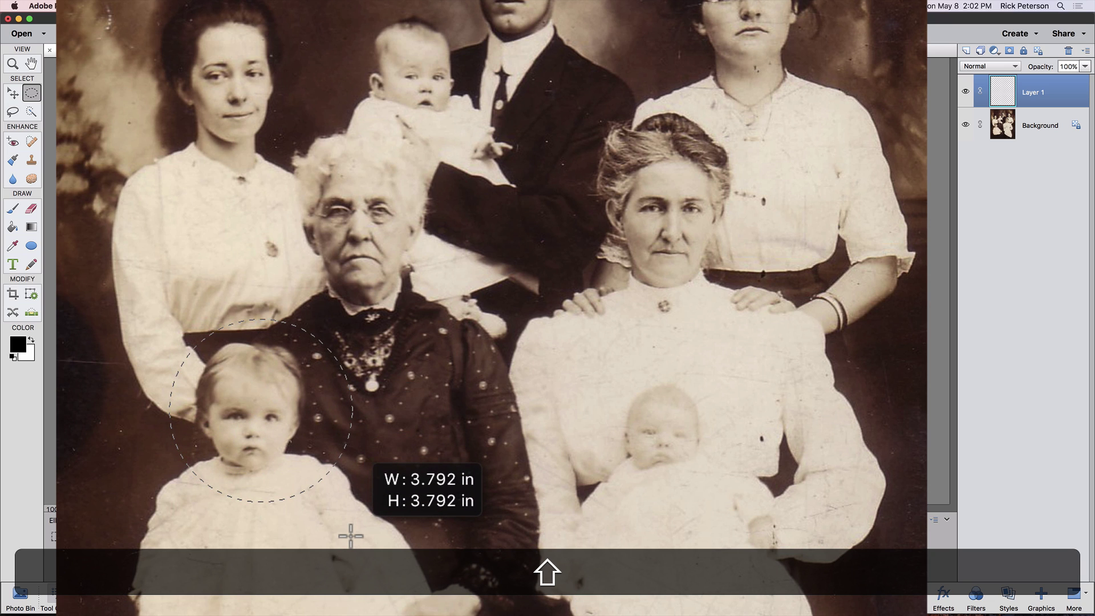
{"action": "left_click_drag", "start_coordinate": [351, 537], "coordinate": [345, 532]}
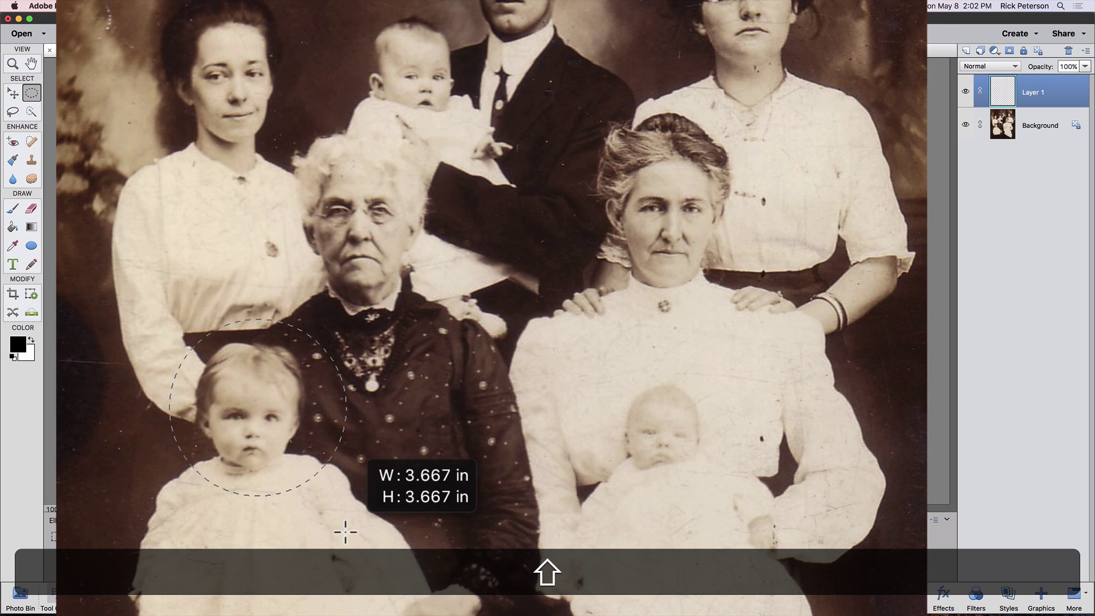
{"action": "left_click_drag", "start_coordinate": [345, 532], "coordinate": [345, 532]}
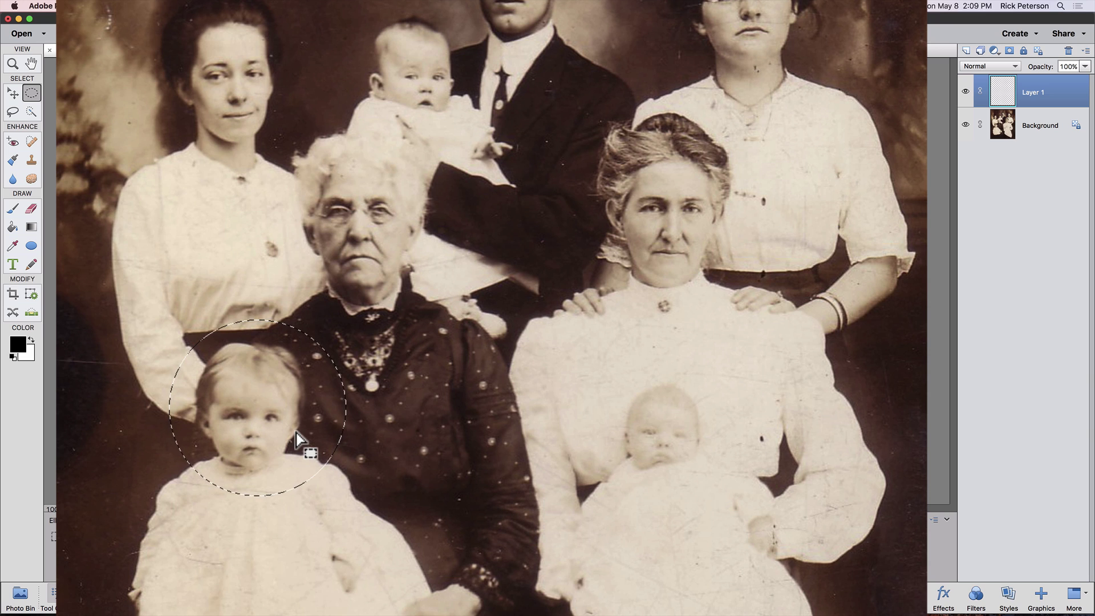
{"action": "left_click_drag", "start_coordinate": [296, 433], "coordinate": [313, 471]}
{"action": "mouse_move", "coordinate": [286, 416]}
{"action": "left_mouse_down"}
{"action": "mouse_move", "coordinate": [240, 405]}
{"action": "mouse_move", "coordinate": [252, 435]}
{"action": "mouse_move", "coordinate": [285, 429]}
{"action": "left_mouse_up"}
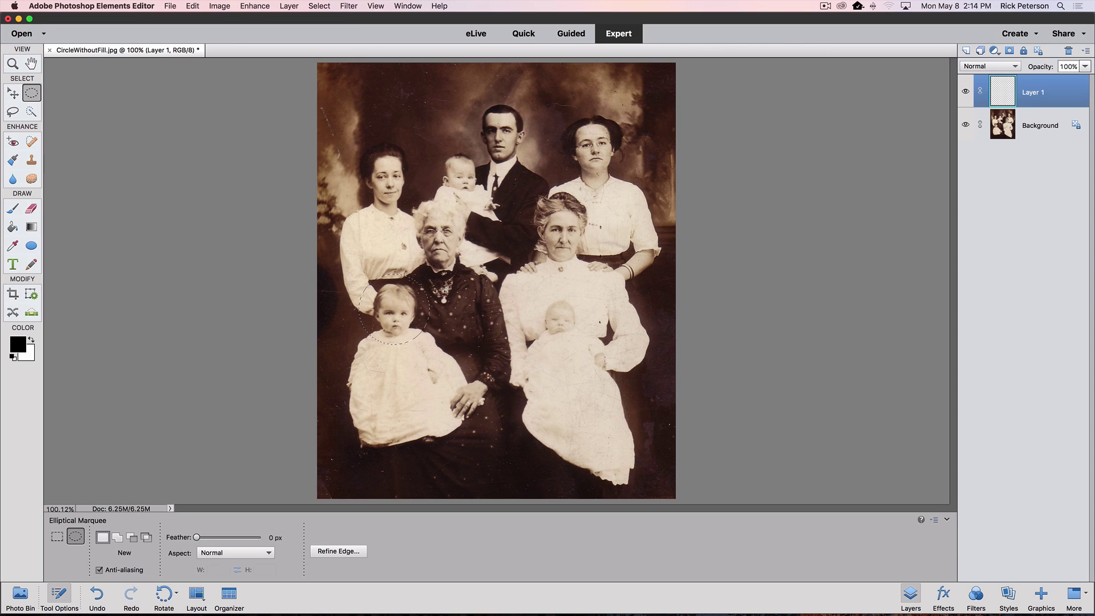
Step: Stroke the circular selection with a 10 px bright red (ff0000) outline and deselect it
{"action": "left_click", "coordinate": [170, 11]}
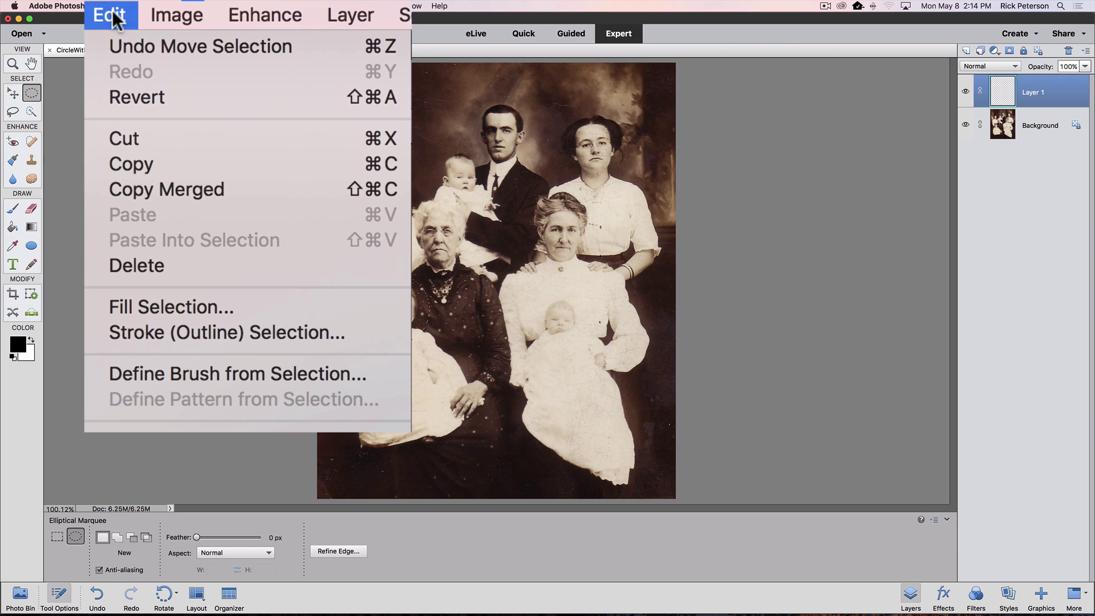
{"action": "left_click", "coordinate": [258, 330]}
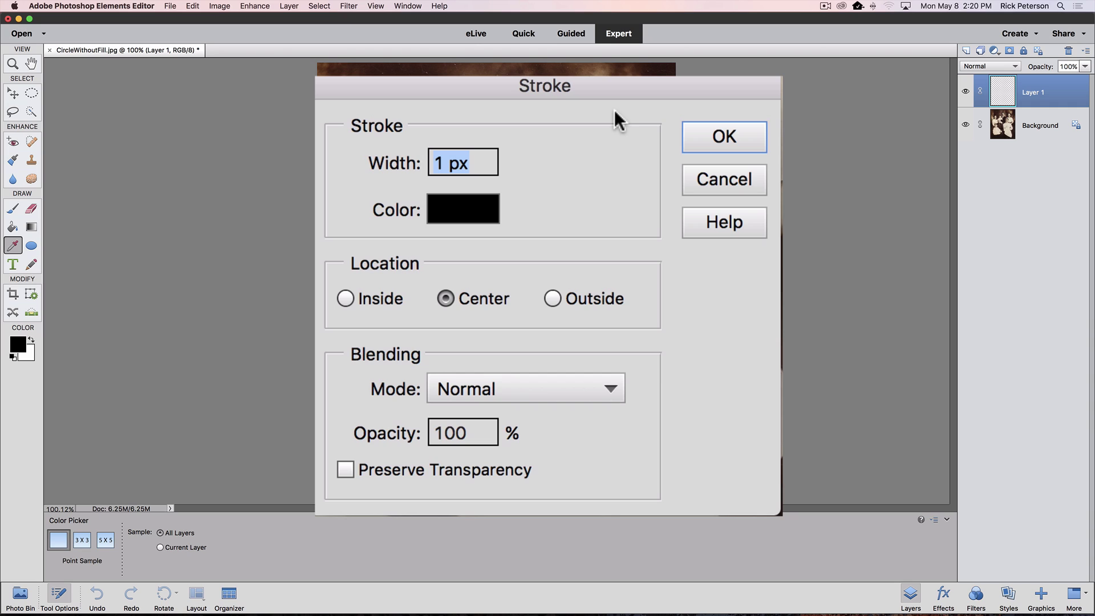
{"action": "type", "text": "10"}
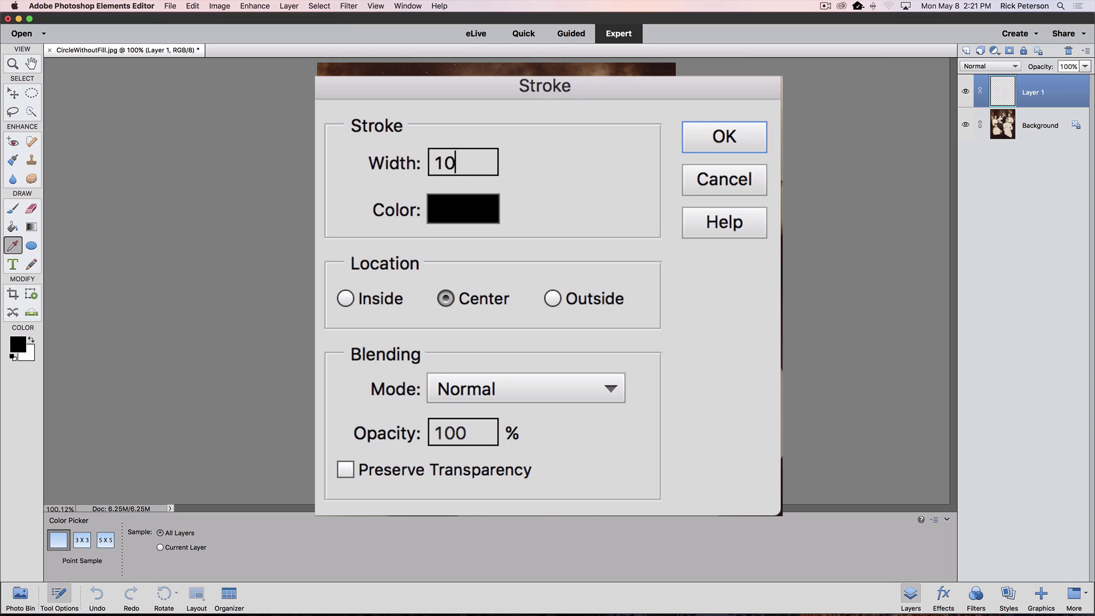
{"action": "left_click", "coordinate": [467, 214]}
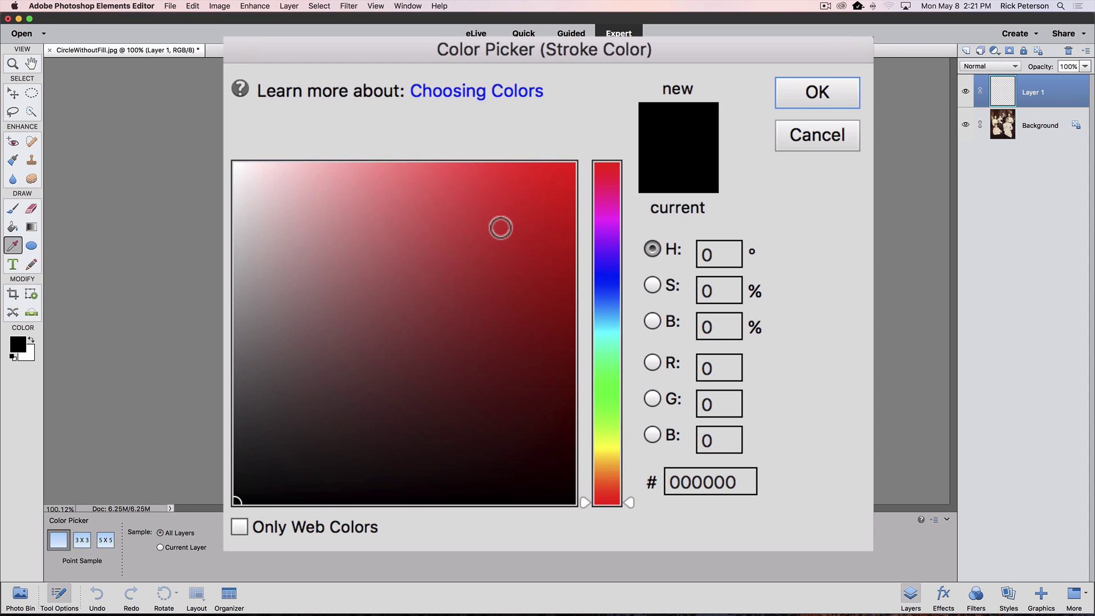
{"action": "left_click_drag", "start_coordinate": [501, 228], "coordinate": [609, 133]}
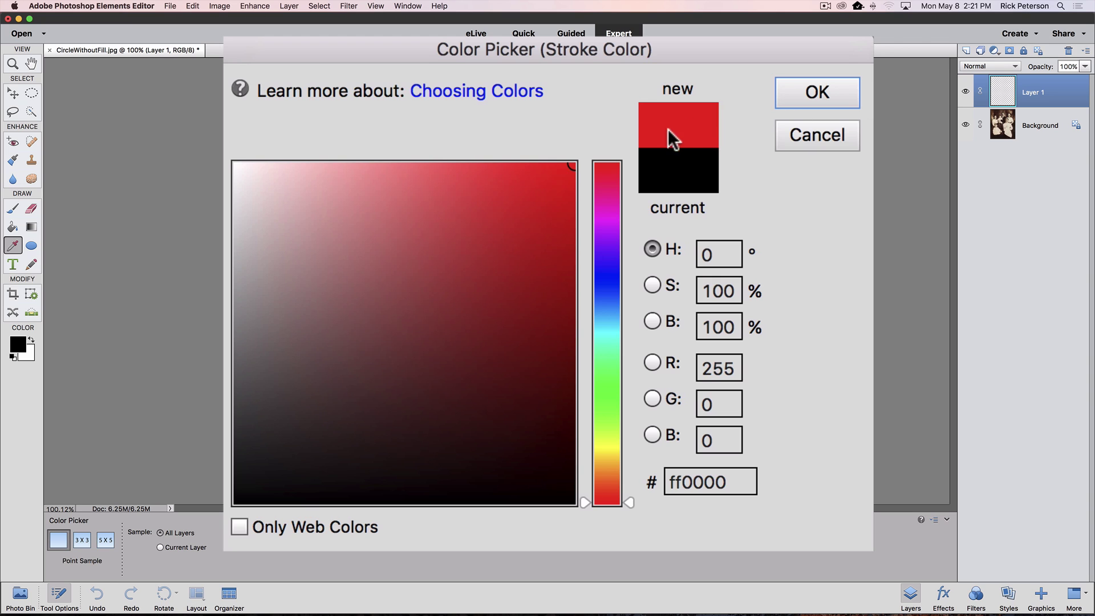
{"action": "left_click", "coordinate": [817, 97]}
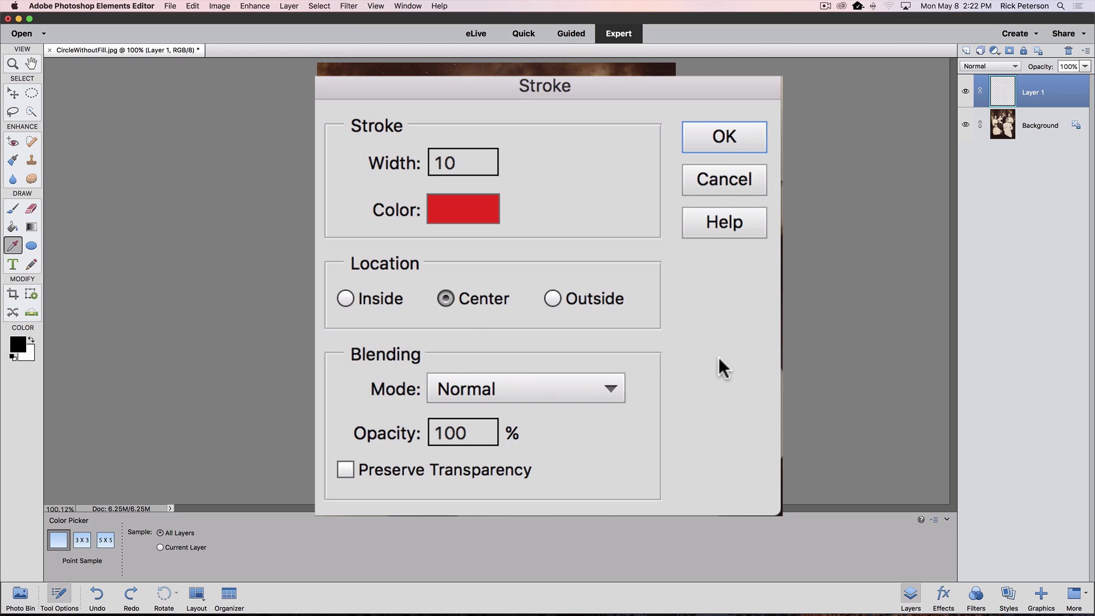
{"action": "left_click", "coordinate": [724, 137]}
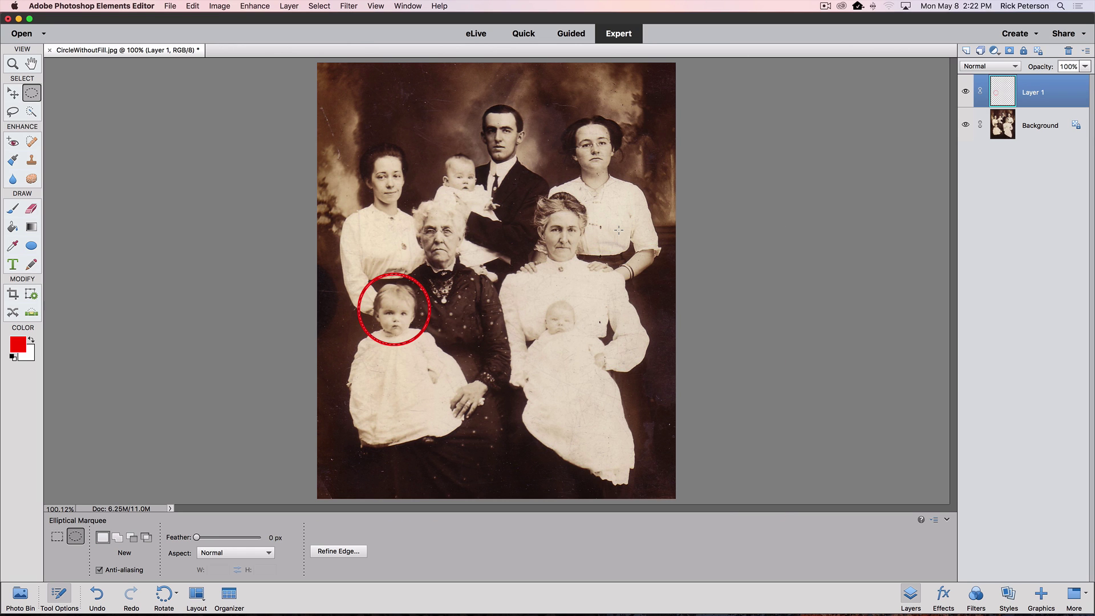
{"action": "key", "text": "super"}
{"action": "key", "text": "super+d"}
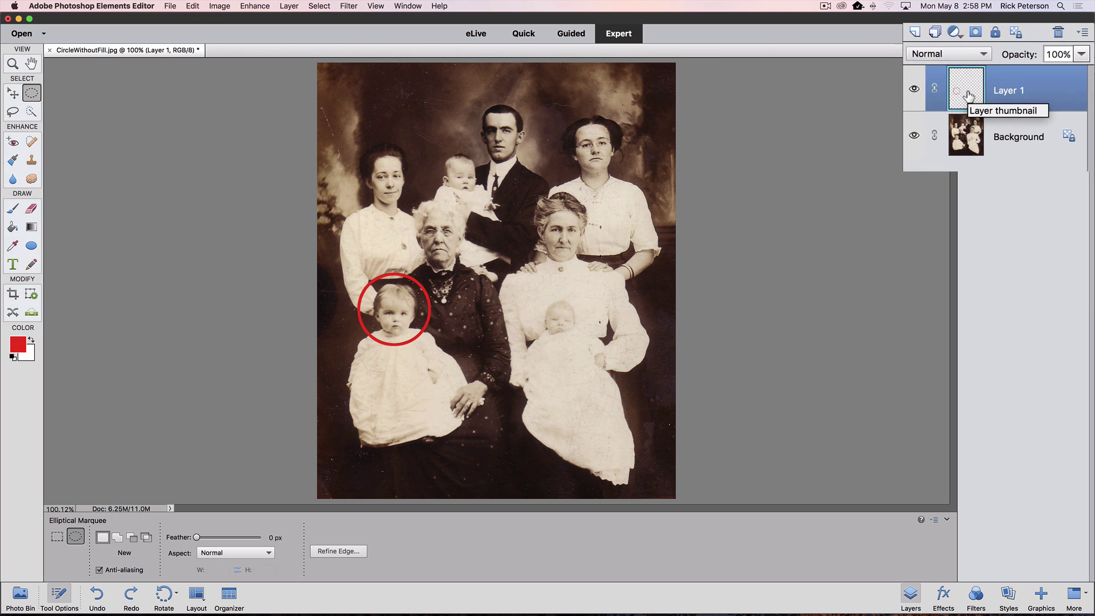
Step: Delete the layer holding the red circle and convert the photo to Grayscale mode, discarding its color information
{"action": "left_click_drag", "start_coordinate": [869, 133], "coordinate": [1031, 18]}
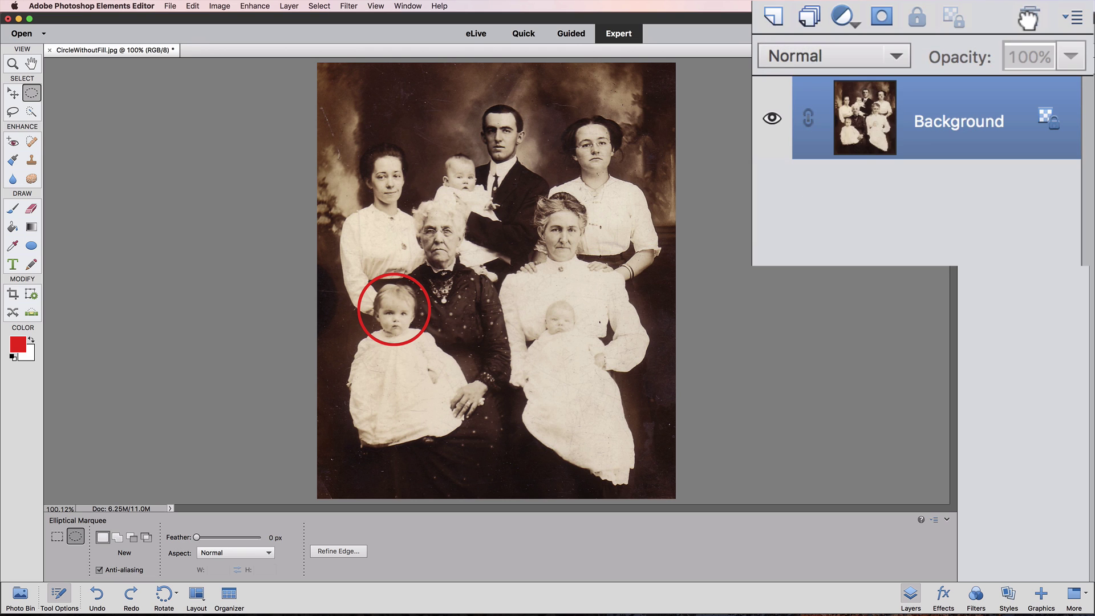
{"action": "left_click", "coordinate": [216, 6]}
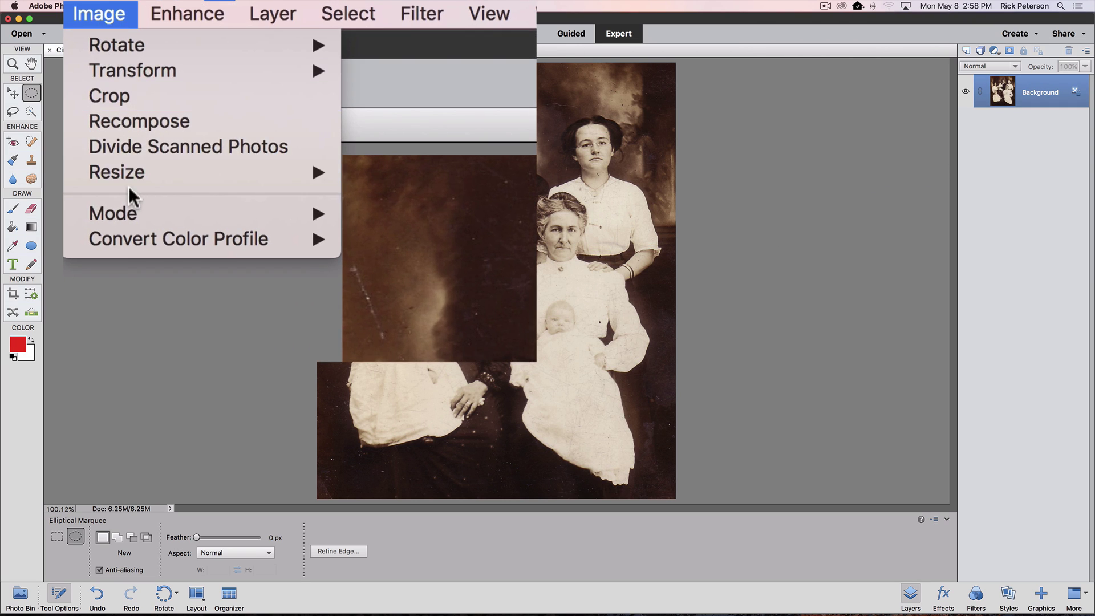
{"action": "mouse_move", "coordinate": [227, 90]}
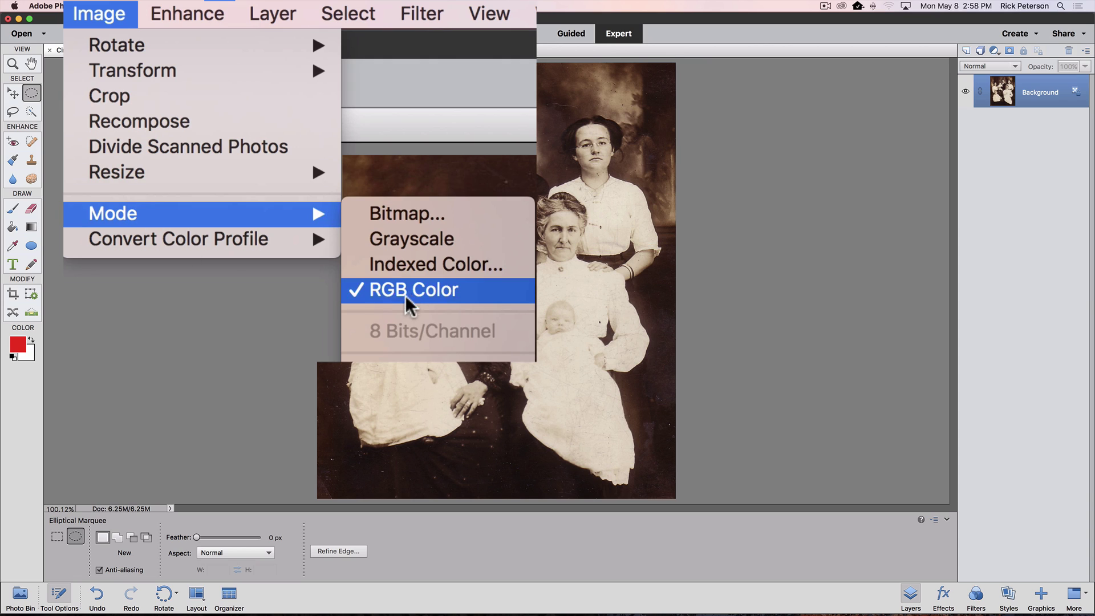
{"action": "left_click", "coordinate": [429, 241]}
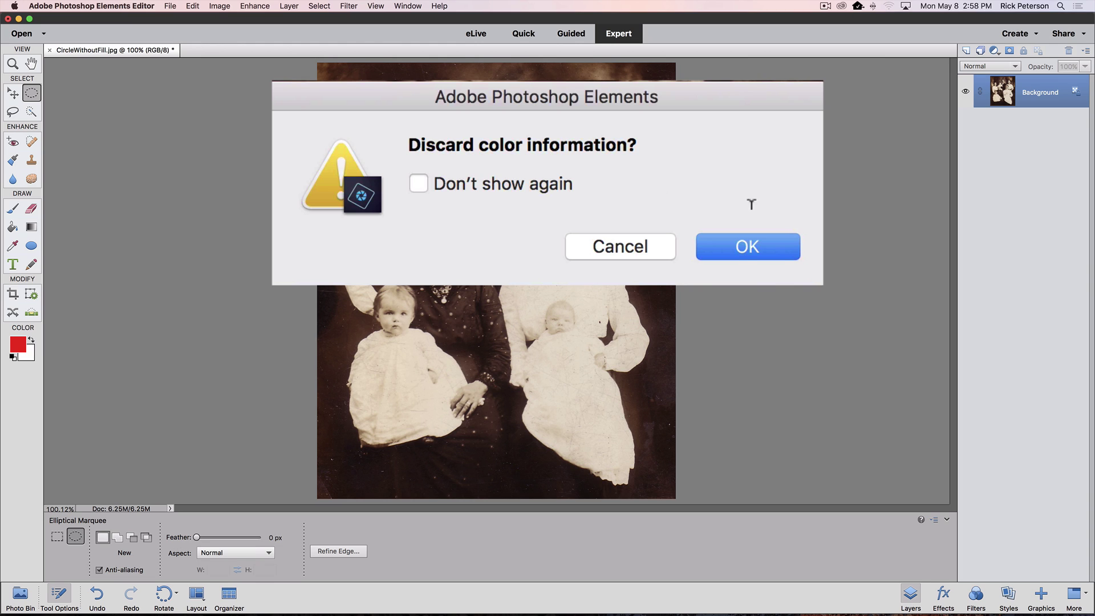
{"action": "left_click", "coordinate": [747, 250]}
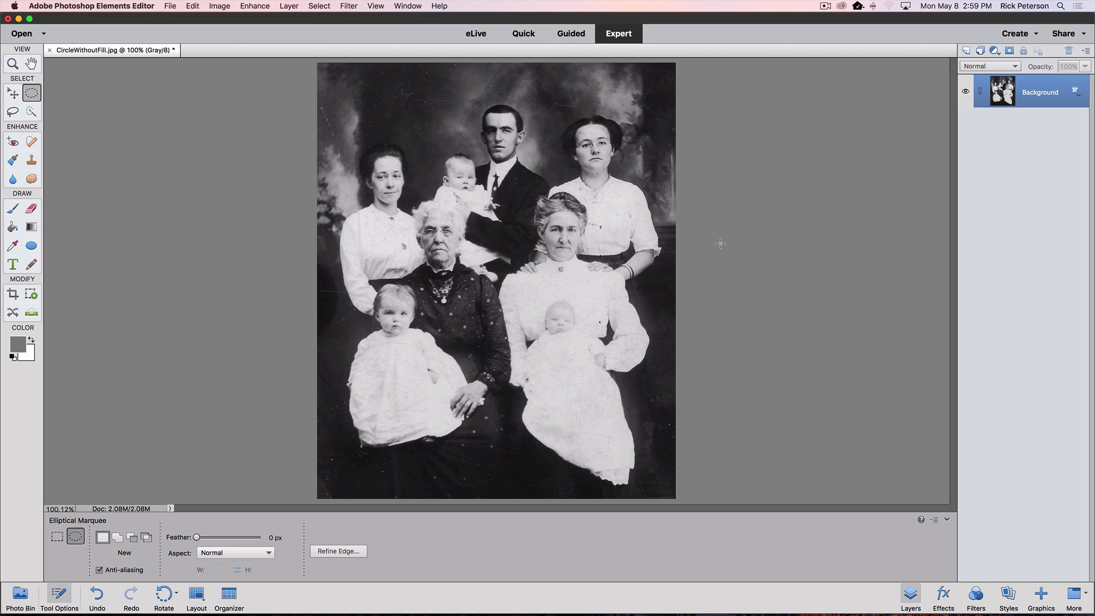
{"action": "left_click", "coordinate": [220, 5]}
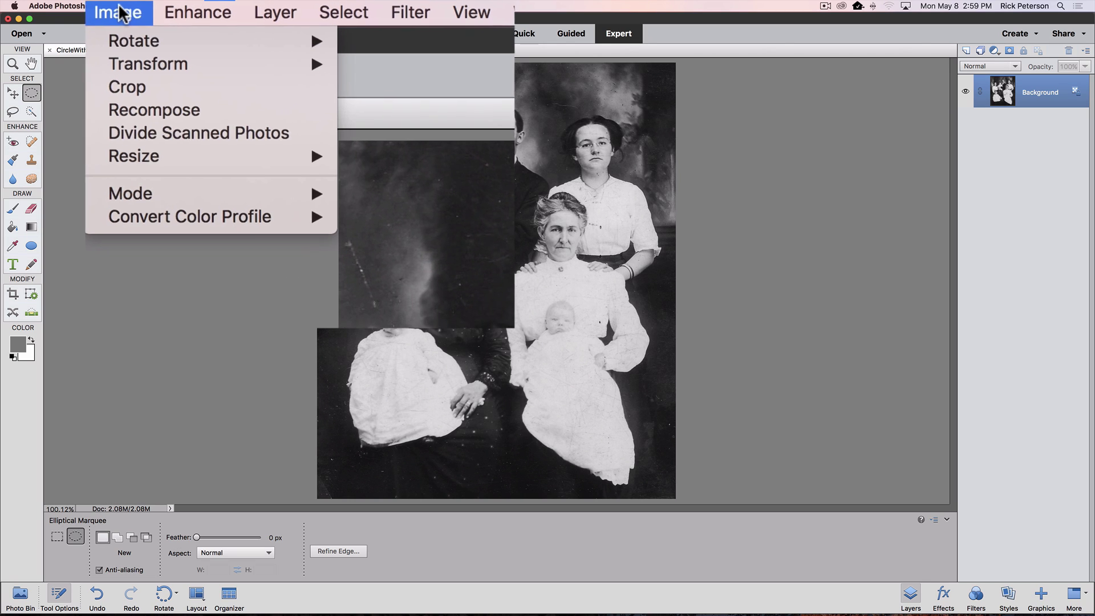
{"action": "mouse_move", "coordinate": [319, 214]}
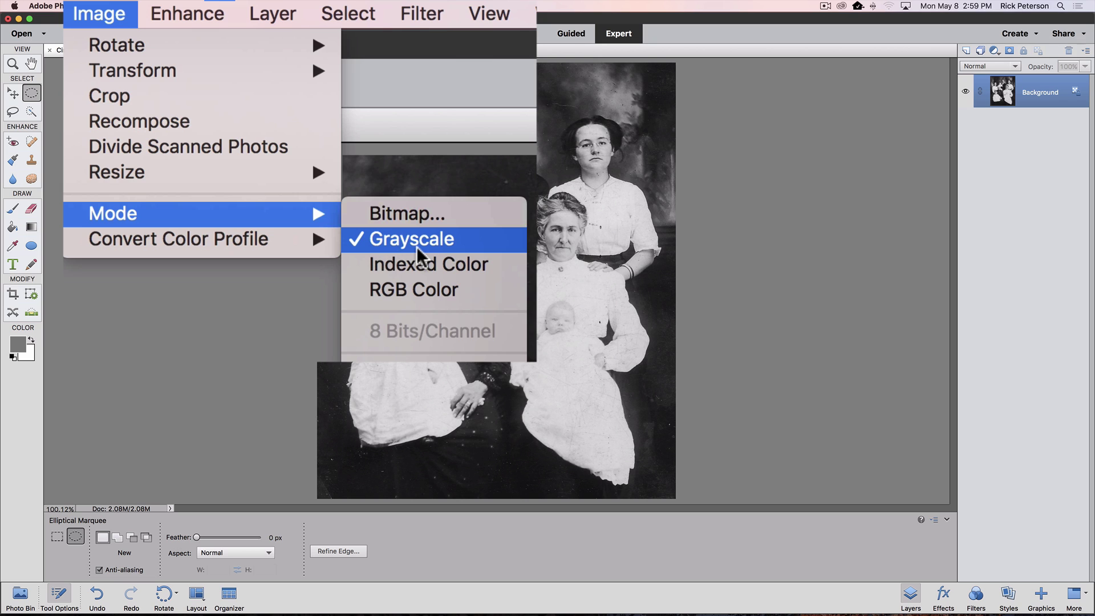
{"action": "left_click", "coordinate": [111, 14]}
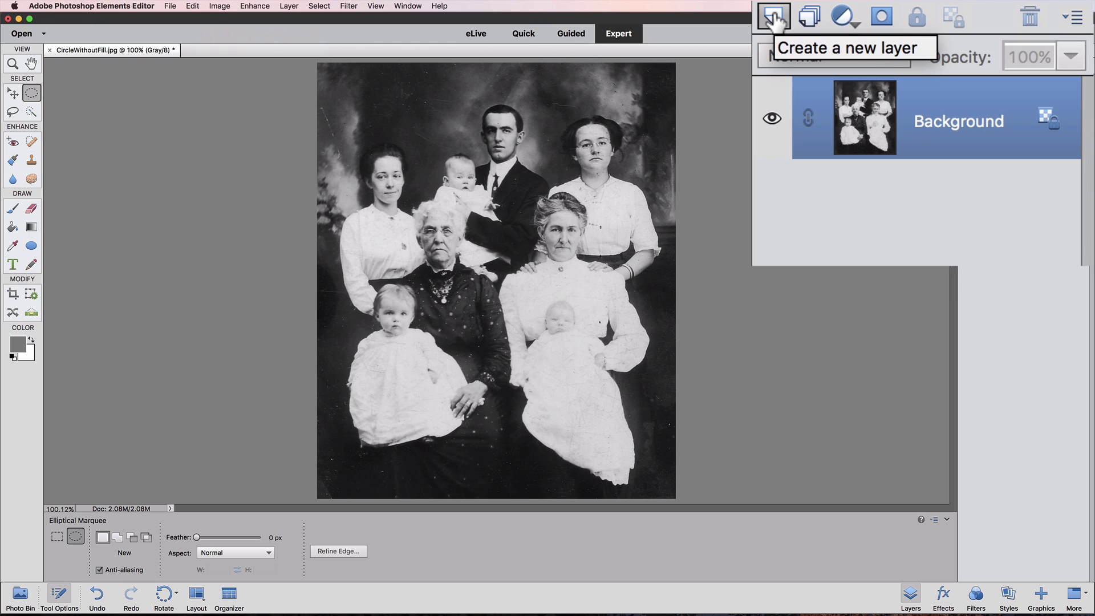
Step: Add a new blank layer and make a circular selection centered around the seated toddler's head
{"action": "left_click", "coordinate": [775, 21]}
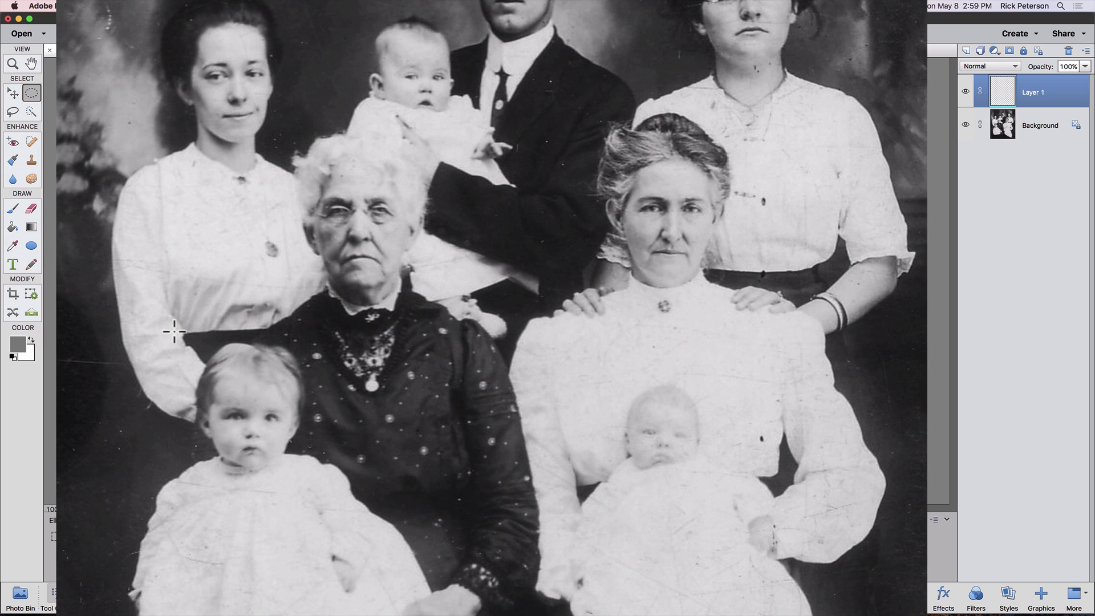
{"action": "left_click_drag", "start_coordinate": [174, 332], "coordinate": [344, 505]}
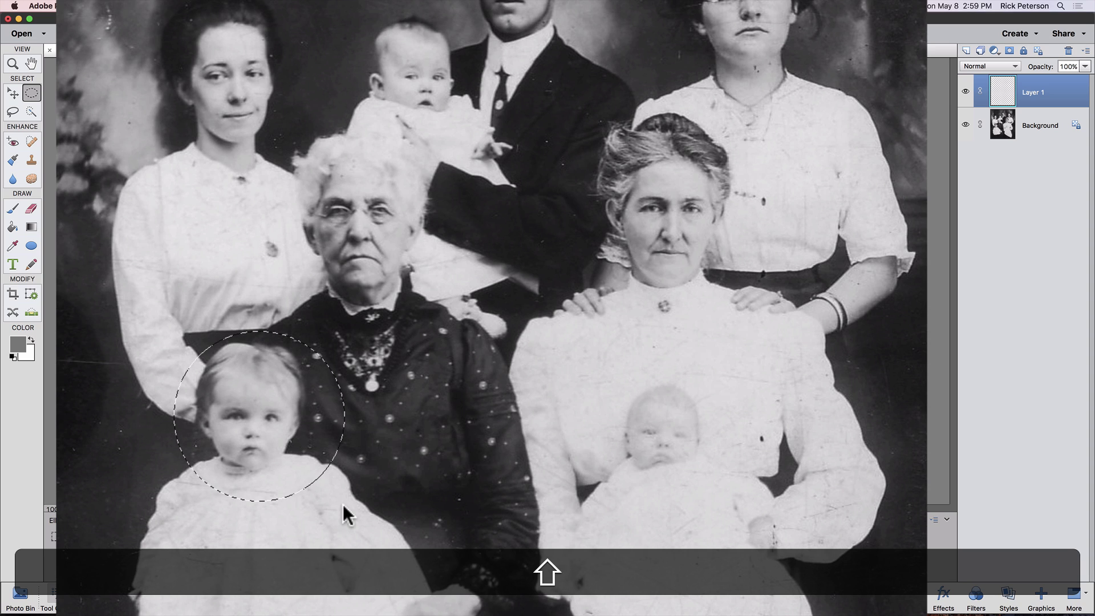
{"action": "left_click_drag", "start_coordinate": [315, 445], "coordinate": [303, 432]}
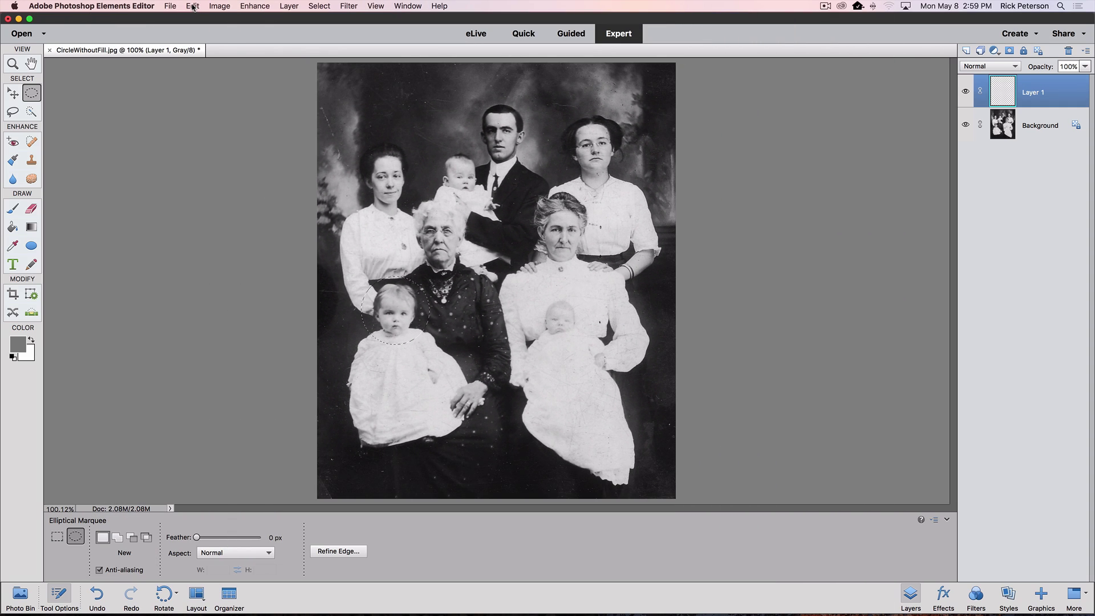
Step: Try a 10 px red stroke centered on the circular selection in the grayscale photo, and undo it
{"action": "left_click", "coordinate": [109, 13]}
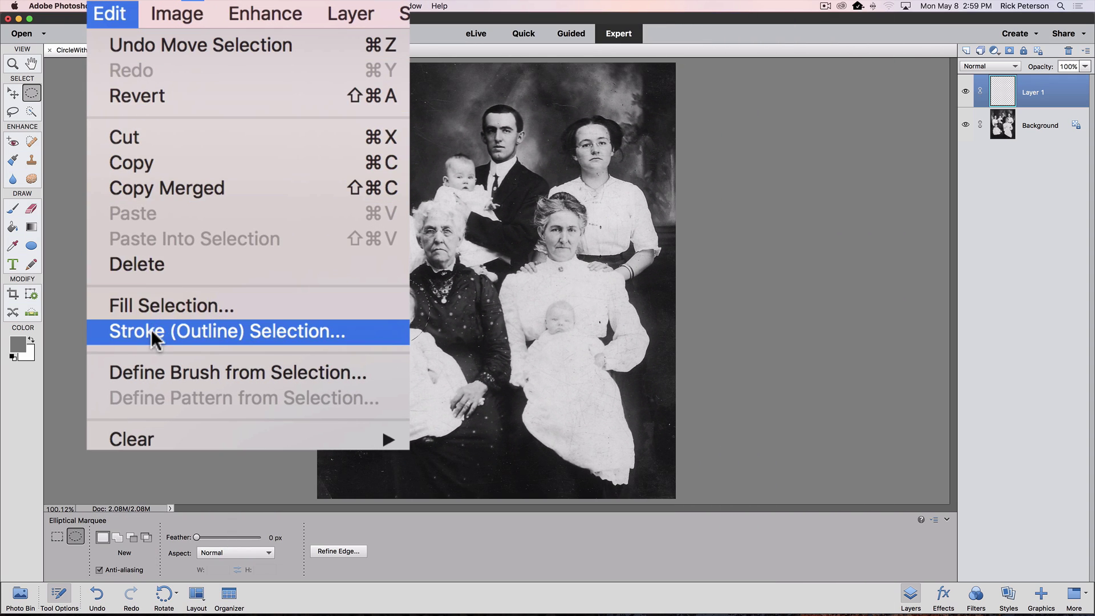
{"action": "left_click", "coordinate": [153, 335]}
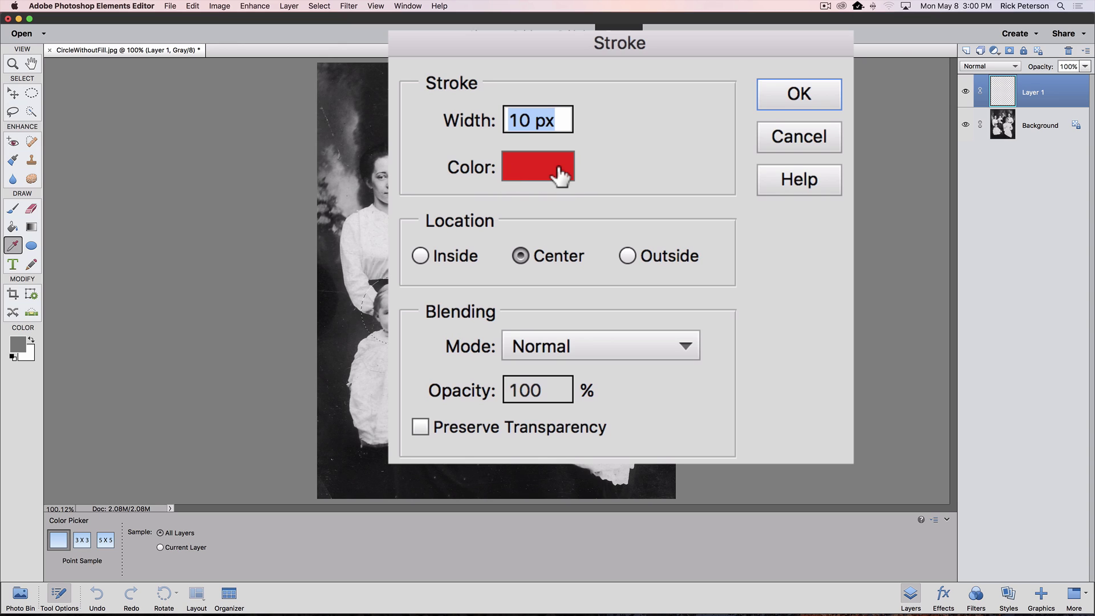
{"action": "left_click", "coordinate": [801, 99]}
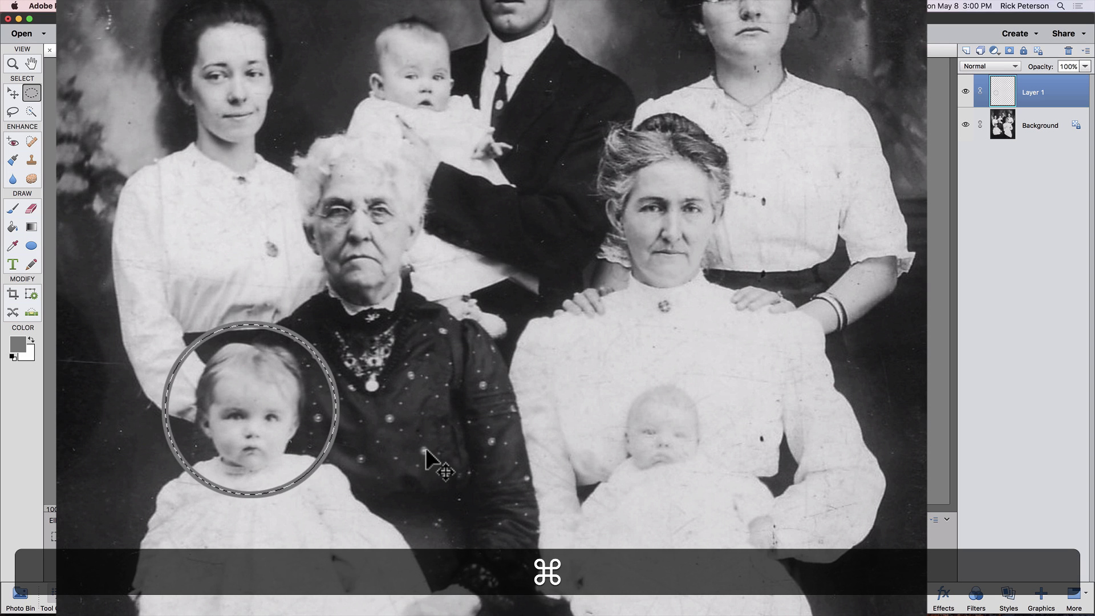
{"action": "key", "text": "super+z"}
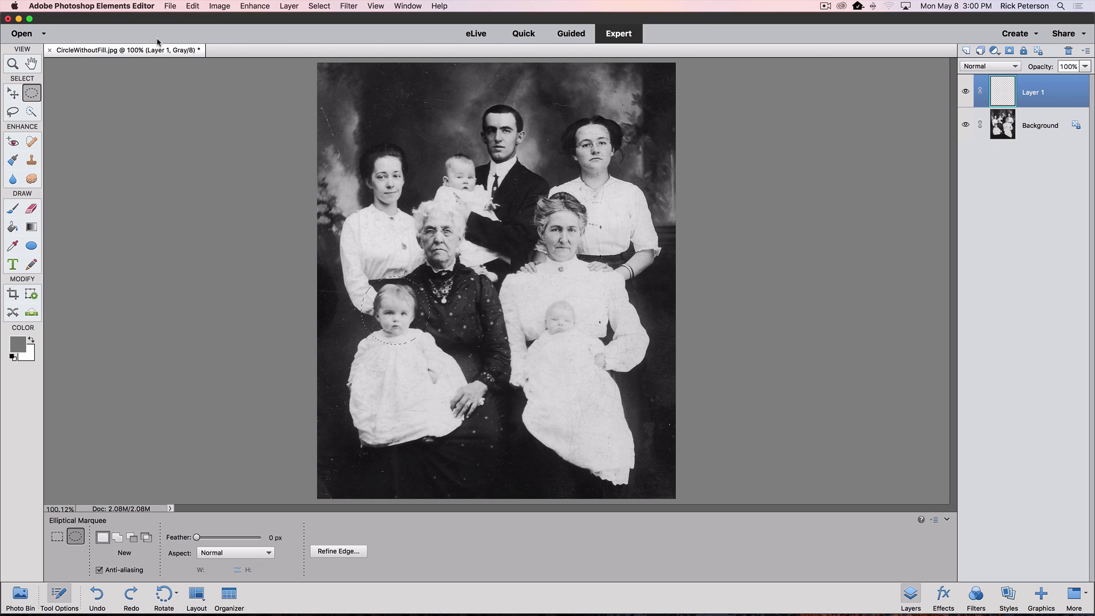
Step: Stroke the circular selection around the toddler's head with a 10 px black (000000) outline and deselect it
{"action": "left_click", "coordinate": [220, 6]}
{"action": "mouse_move", "coordinate": [193, 6]}
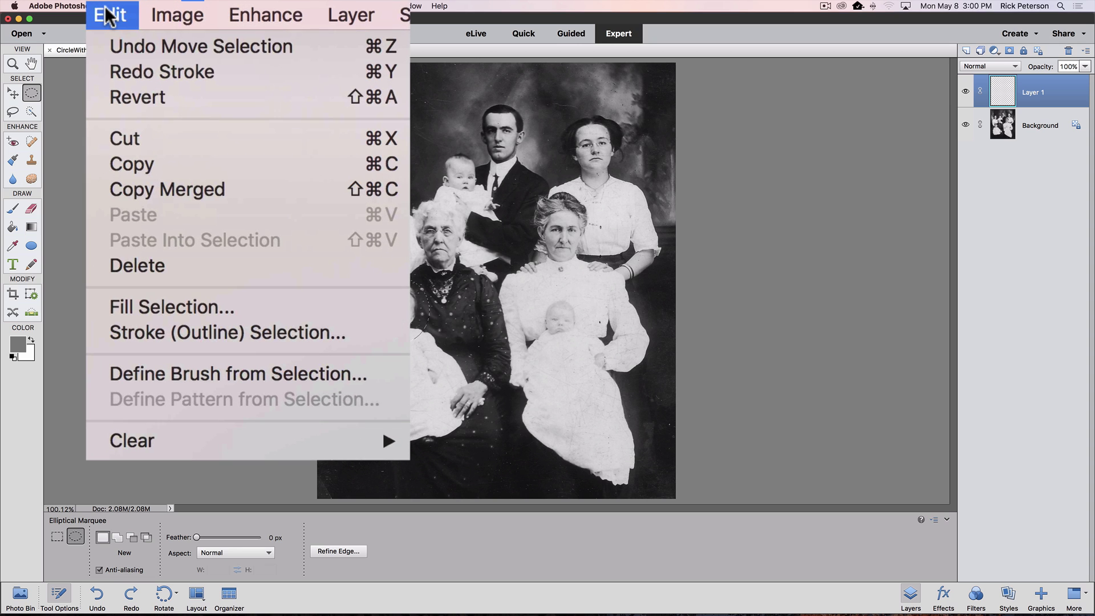
{"action": "left_click", "coordinate": [188, 330]}
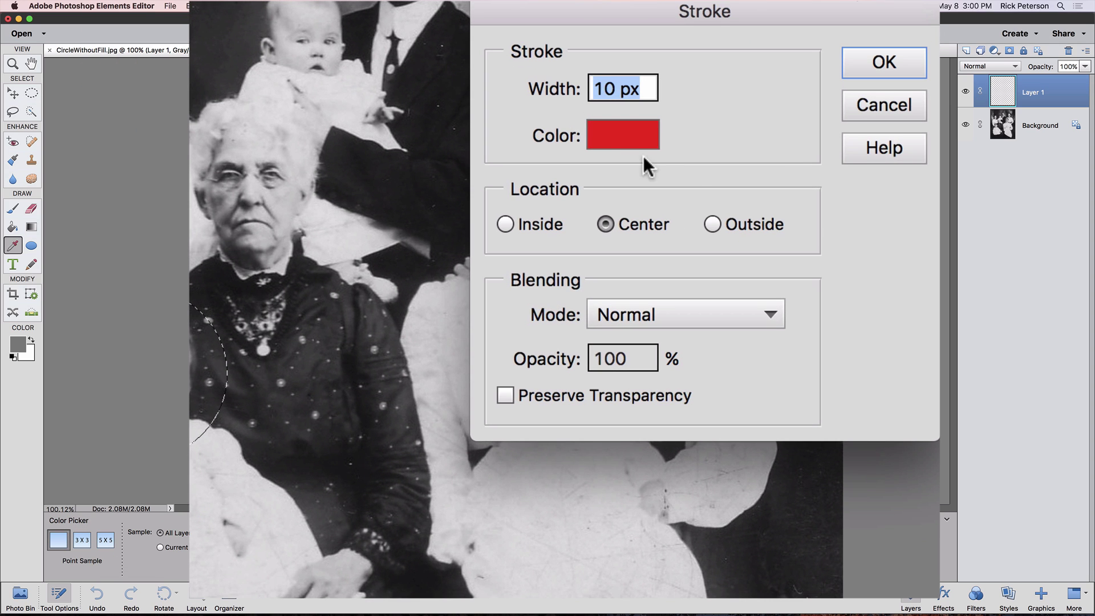
{"action": "left_click", "coordinate": [630, 139]}
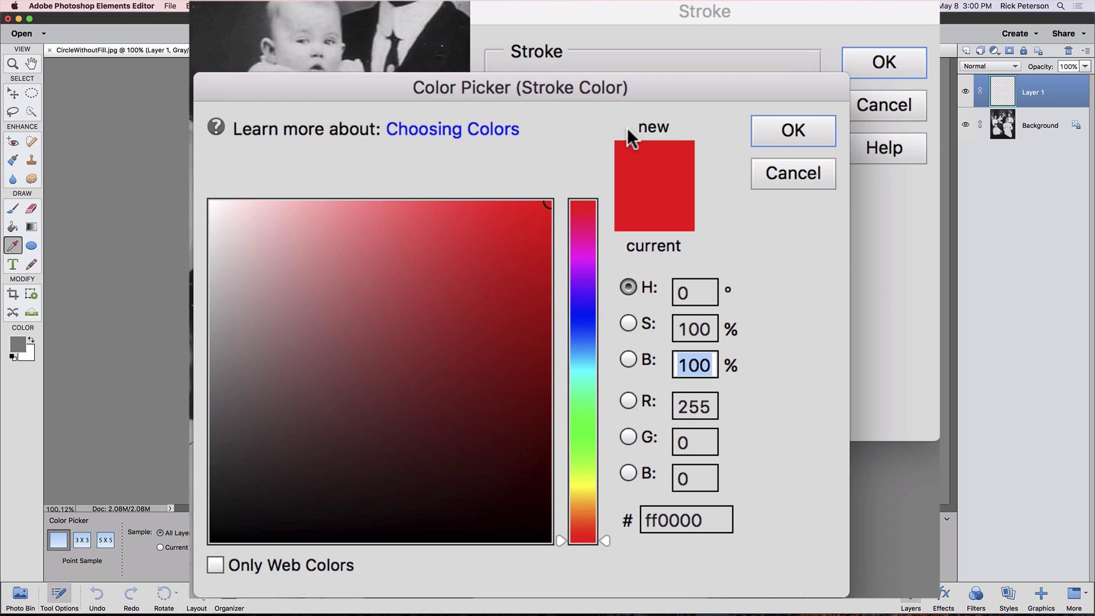
{"action": "mouse_move", "coordinate": [371, 341]}
{"action": "left_mouse_down"}
{"action": "mouse_move", "coordinate": [237, 485]}
{"action": "mouse_move", "coordinate": [210, 542]}
{"action": "left_mouse_up"}
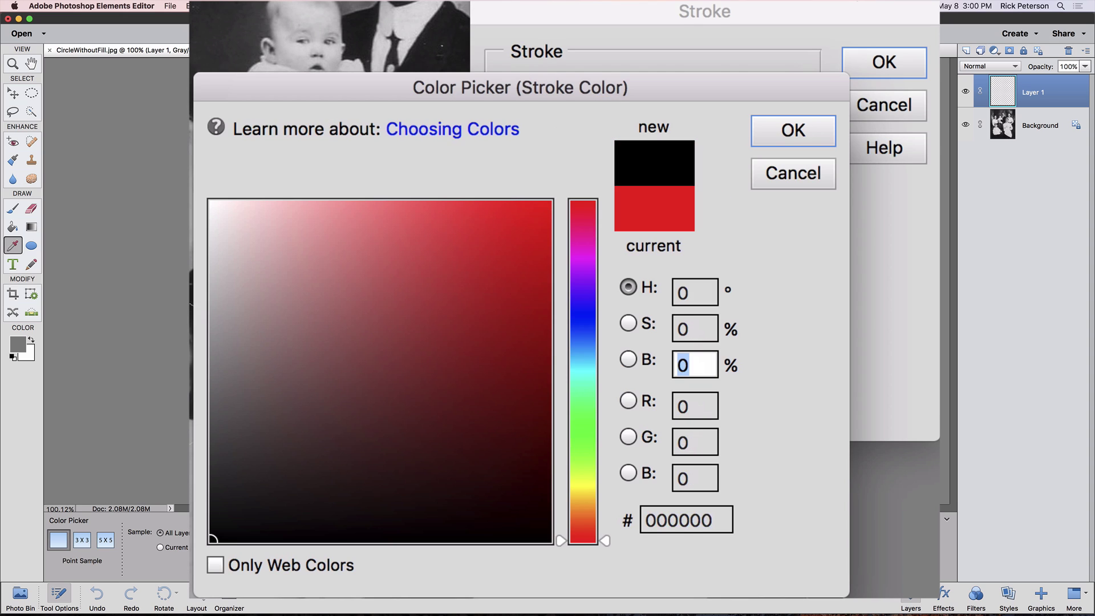
{"action": "left_click", "coordinate": [799, 134]}
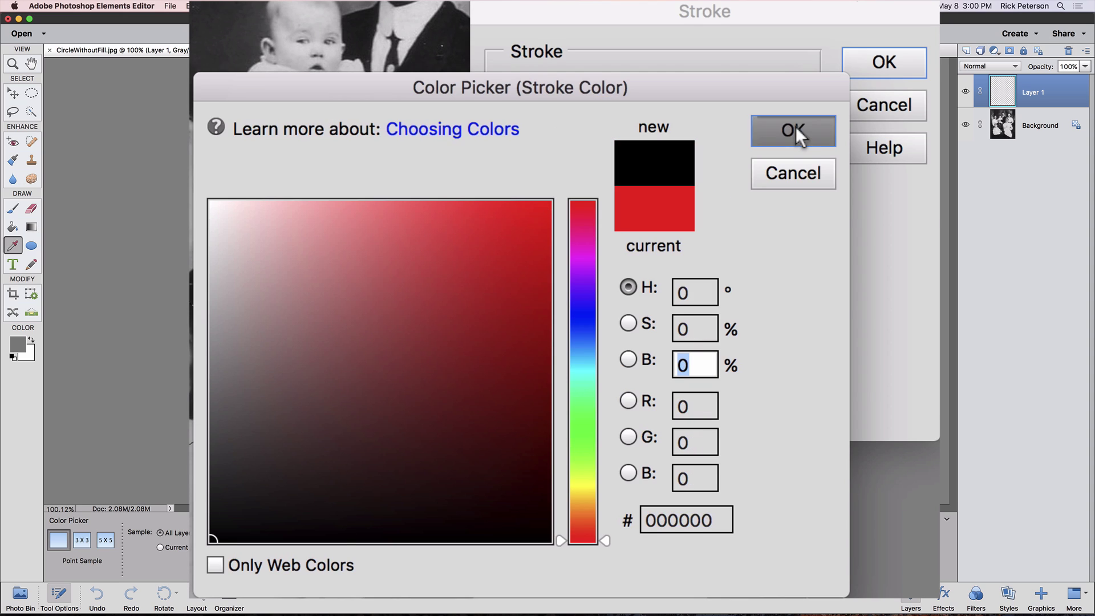
{"action": "left_click", "coordinate": [884, 60]}
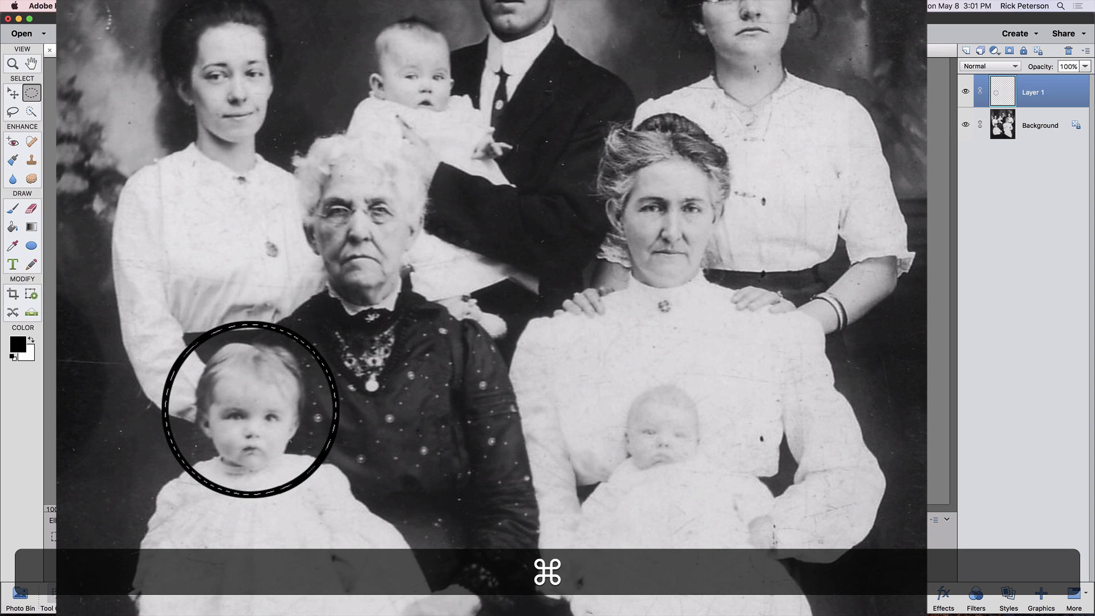
{"action": "key", "text": "super+d"}
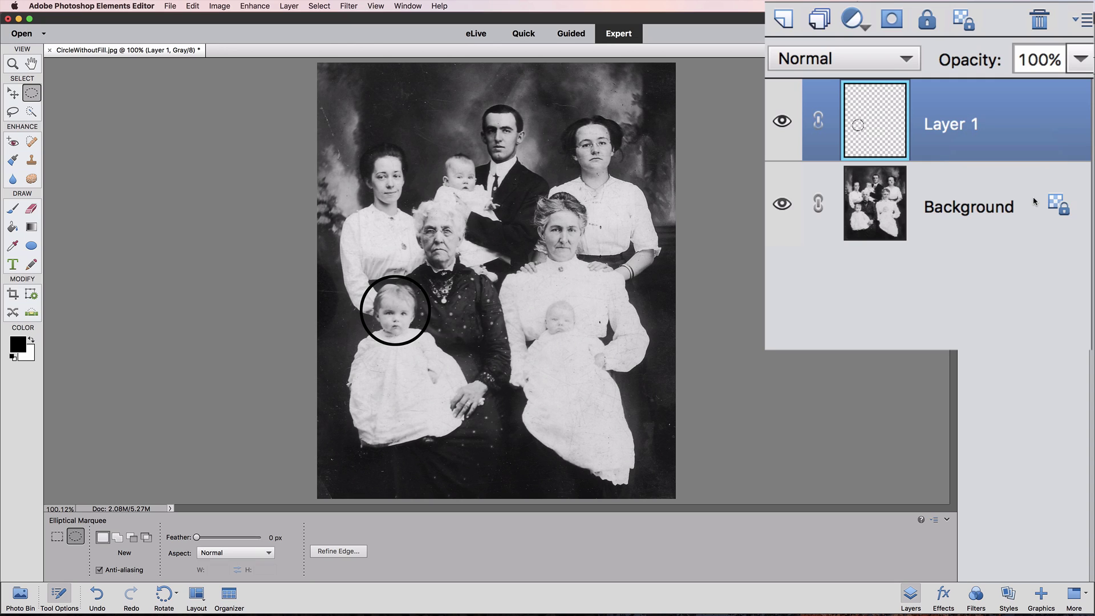
Step: Duplicate the black circle's layer and invert the copy to make a white circle
{"action": "key", "text": "super"}
{"action": "key", "text": "super+j"}
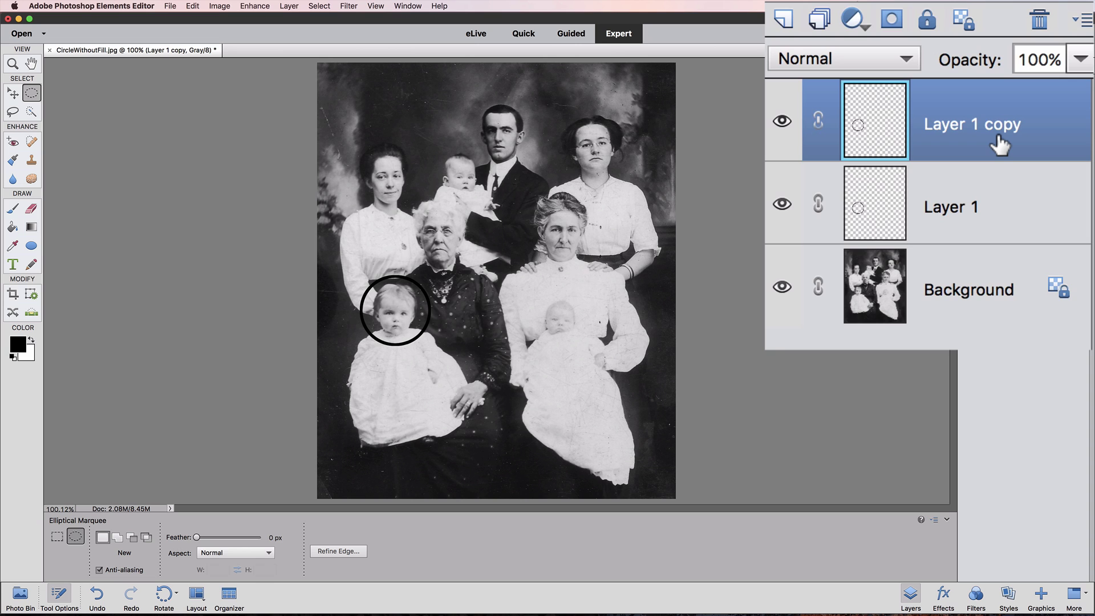
{"action": "left_click", "coordinate": [348, 6]}
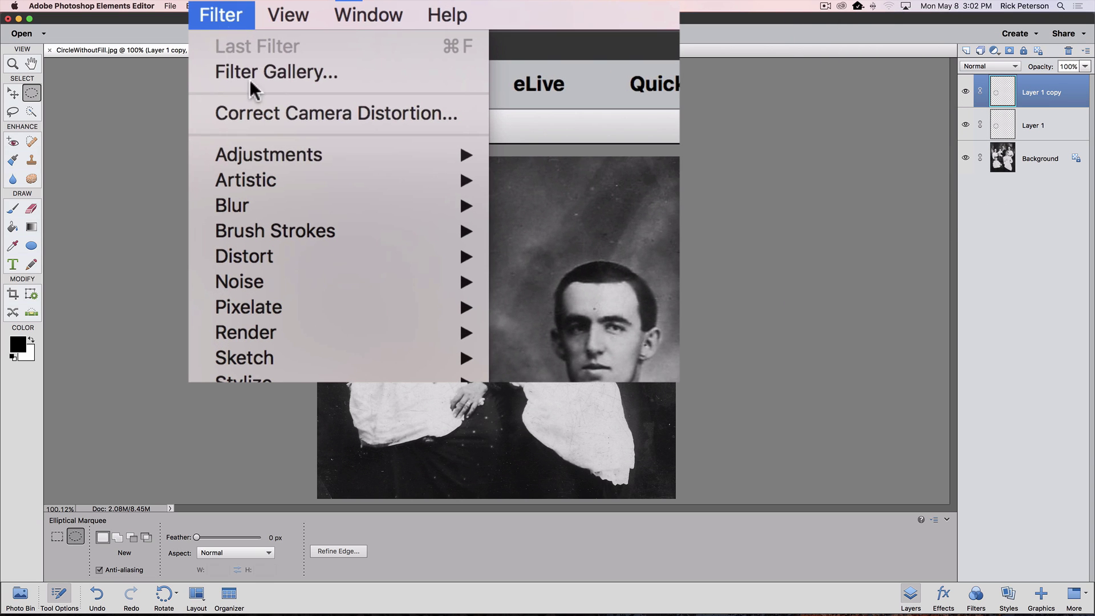
{"action": "mouse_move", "coordinate": [281, 156]}
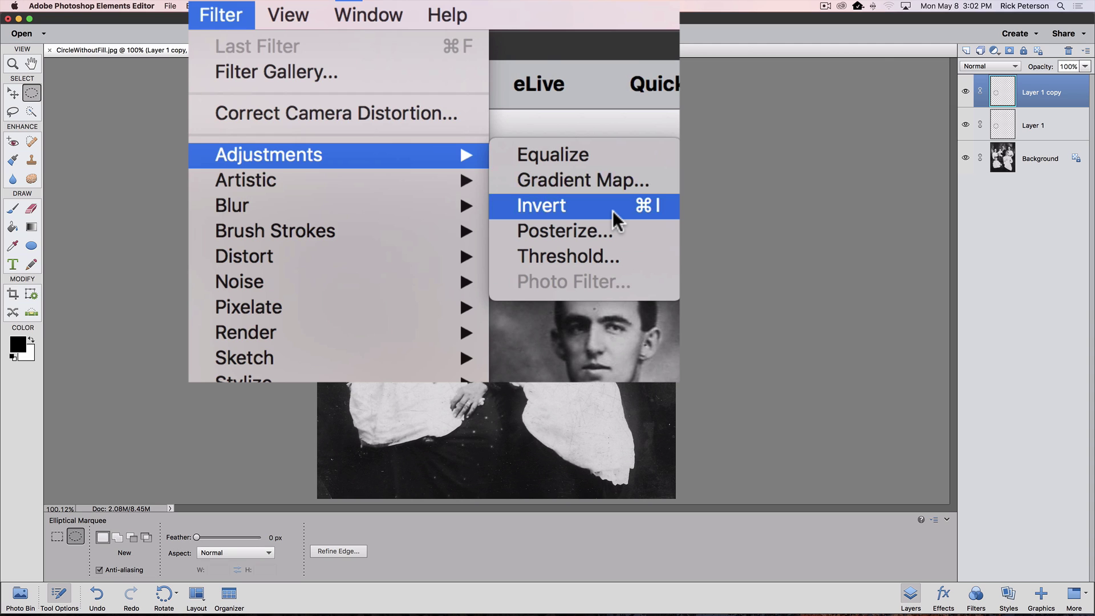
{"action": "left_click", "coordinate": [567, 207]}
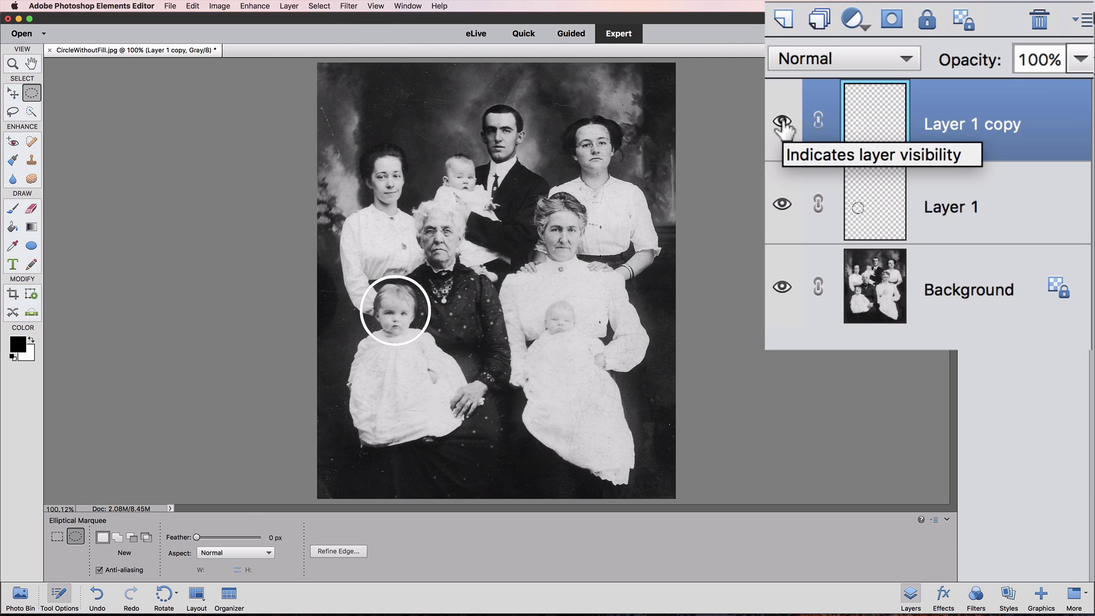
Step: Toggle the visibility of the inverted circle layer off and on to compare the black and white circles
{"action": "left_click", "coordinate": [782, 121]}
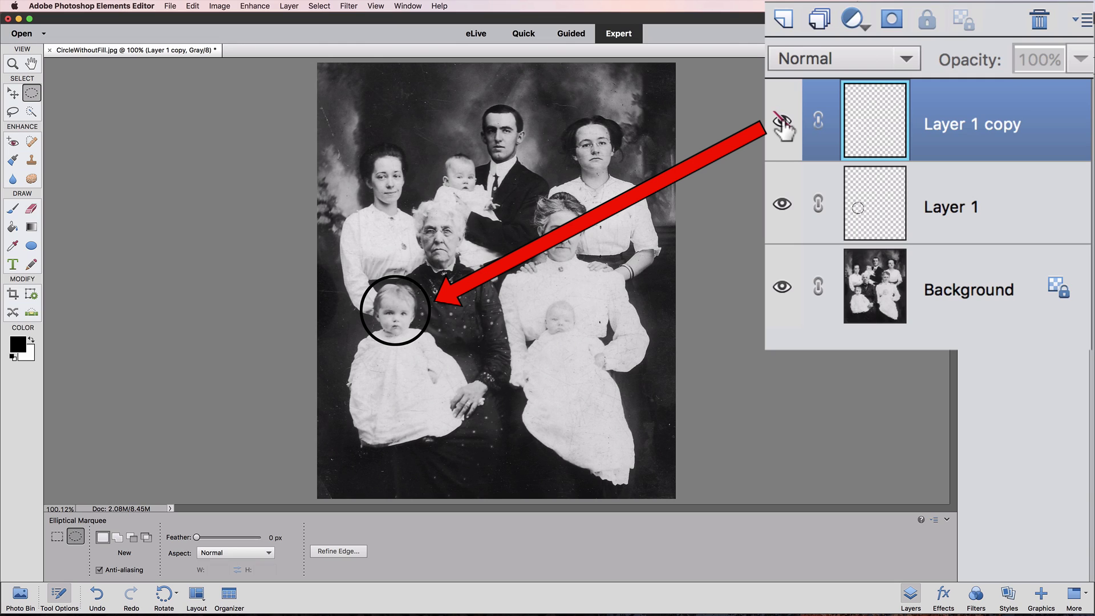
{"action": "left_click", "coordinate": [782, 122]}
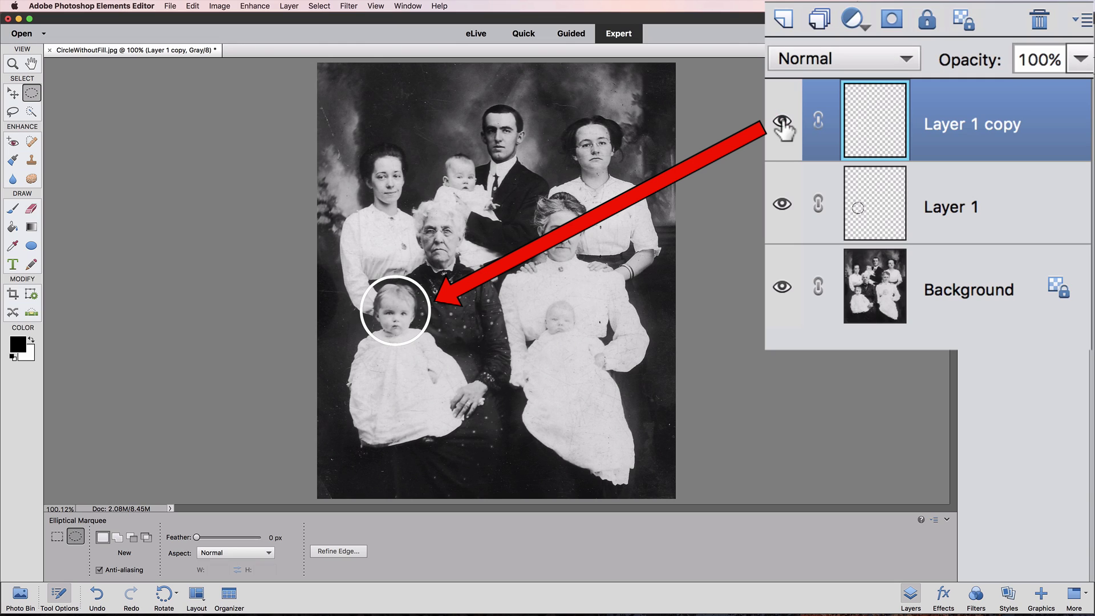
{"action": "left_click", "coordinate": [783, 122]}
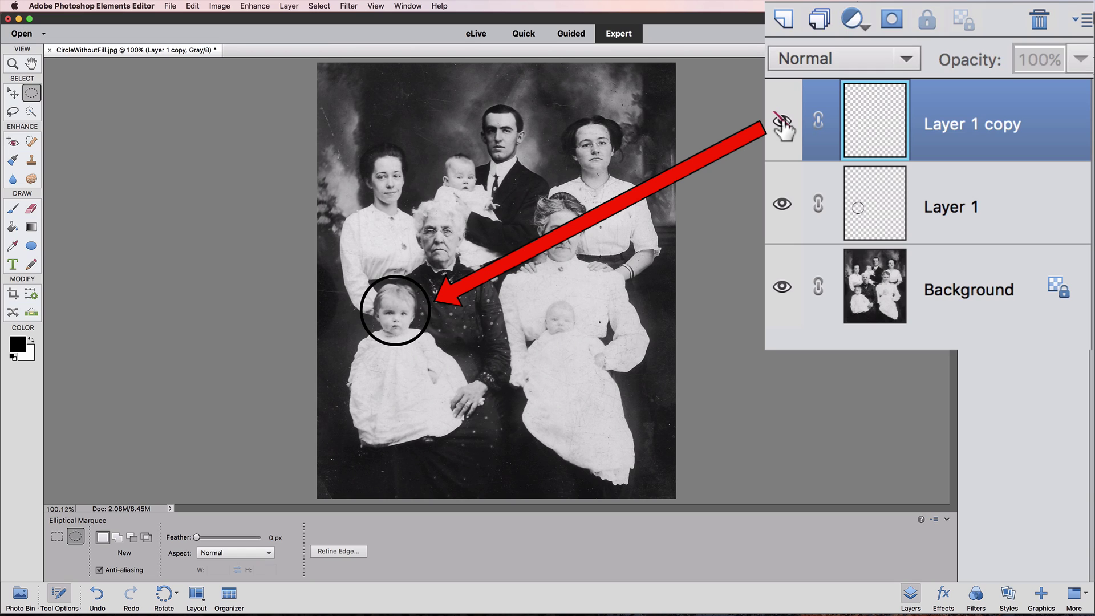
{"action": "left_click", "coordinate": [782, 122]}
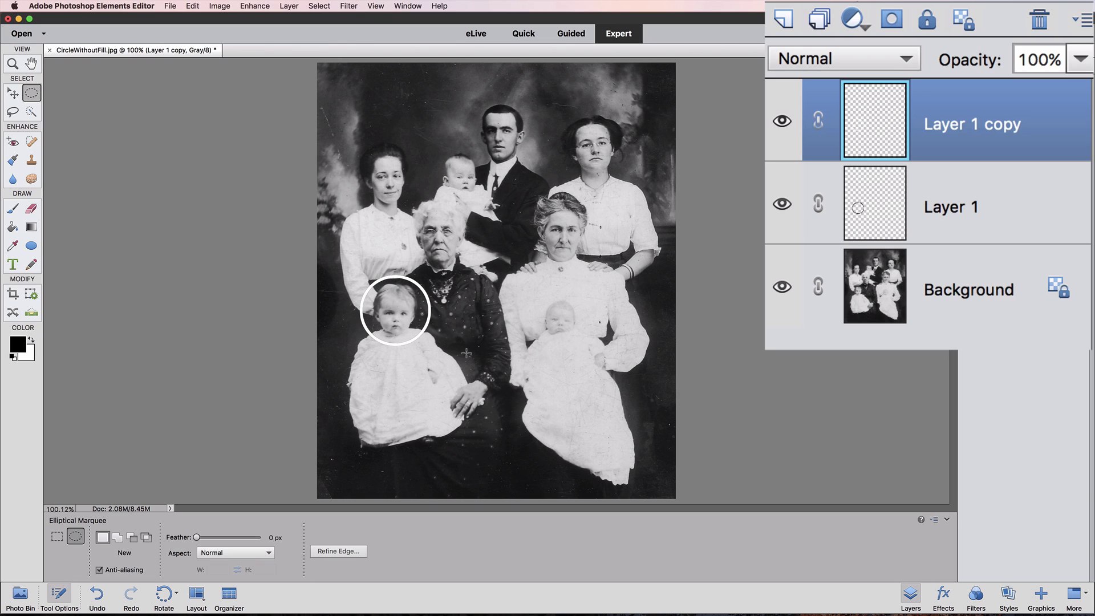
Step: Add a layer mask to the white circle's layer and ready the Brush tool with black as the foreground color
{"action": "left_click", "coordinate": [893, 26]}
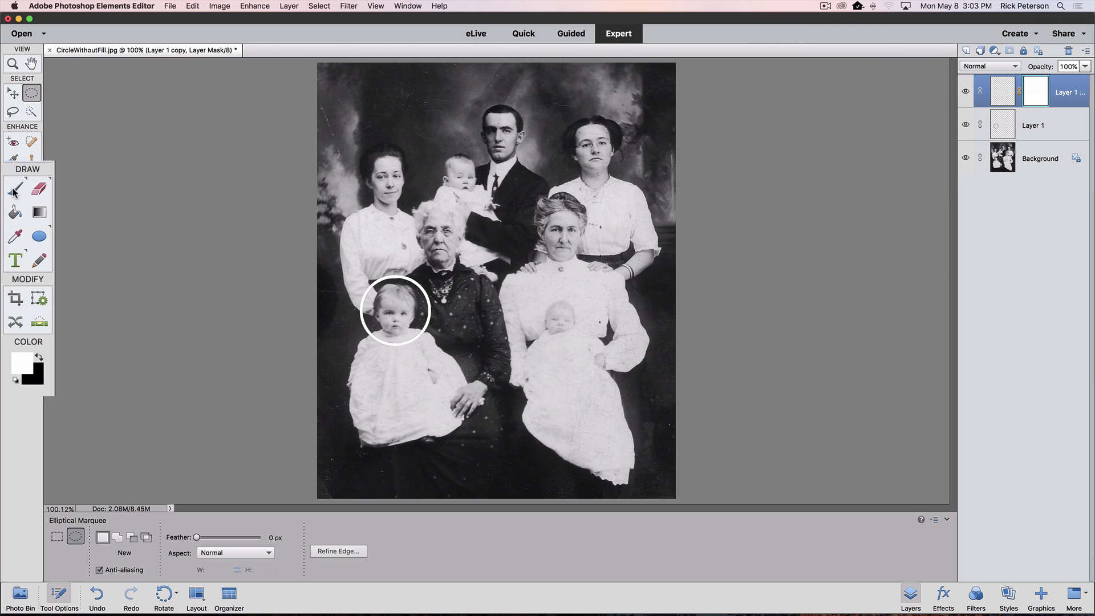
{"action": "left_click", "coordinate": [13, 208]}
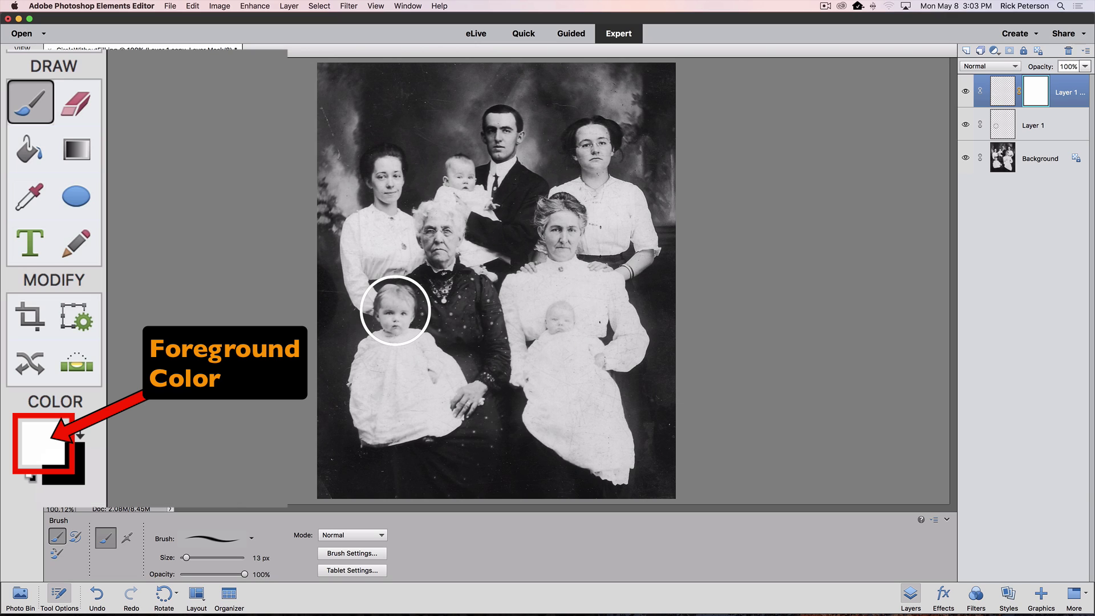
{"action": "left_click", "coordinate": [74, 429]}
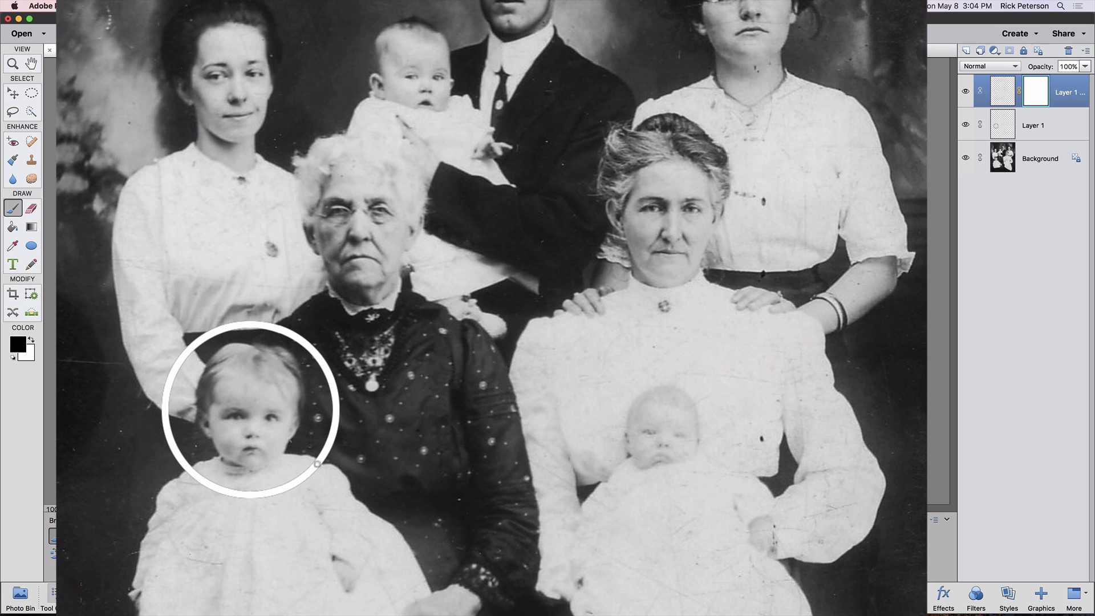
Step: Enlarge the brush and paint black on the mask along the circle's lower arc, revealing the black circle over the toddler's white dress
{"action": "key", "text": "bracketright"}
{"action": "key", "text": "bracketright"}
{"action": "key", "text": "bracketright"}
{"action": "key", "text": "bracketright"}
{"action": "key", "text": "bracketright"}
{"action": "key", "text": "bracketright"}
{"action": "key", "text": "bracketright"}
{"action": "key", "text": "bracketright"}
{"action": "key", "text": "bracketleft"}
{"action": "key", "text": "bracketleft"}
{"action": "key", "text": "bracketleft"}
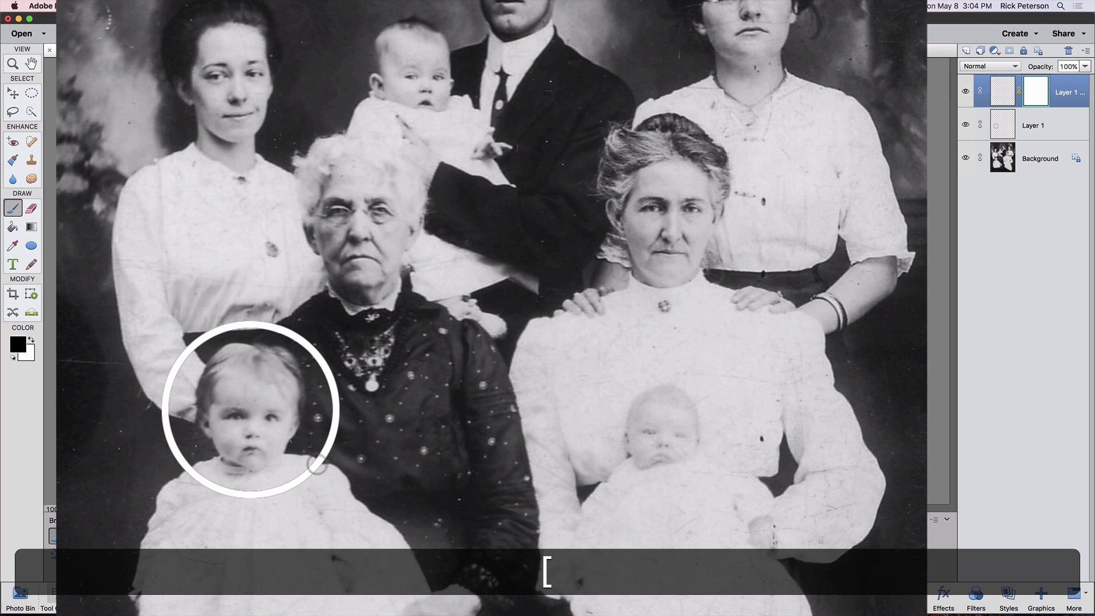
{"action": "key", "text": "bracketright"}
{"action": "key", "text": "bracketright"}
{"action": "key", "text": "bracketright"}
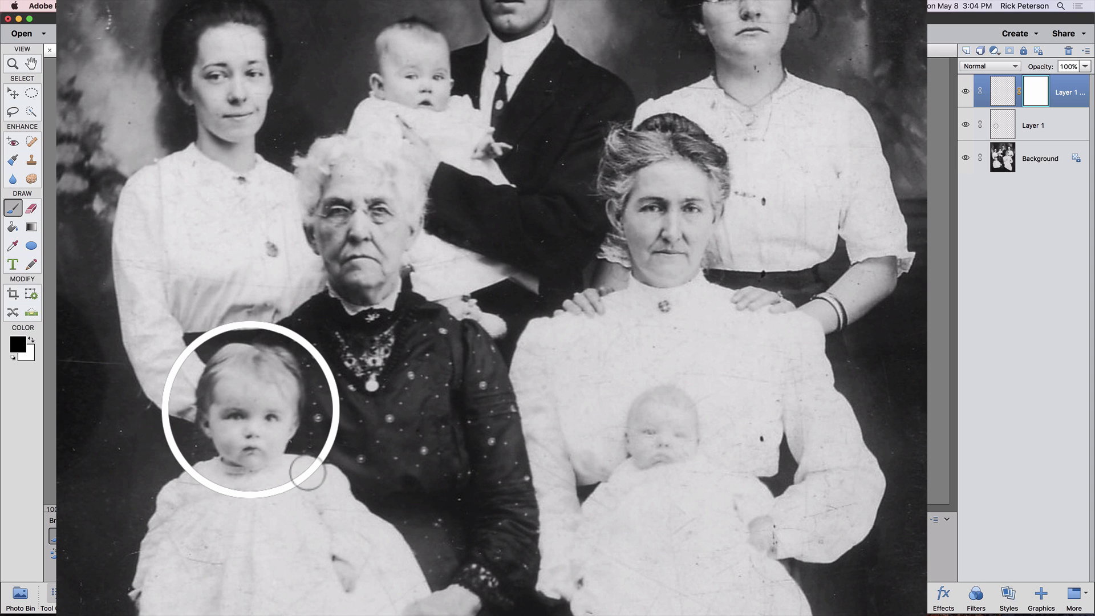
{"action": "mouse_move", "coordinate": [308, 473]}
{"action": "left_mouse_down"}
{"action": "mouse_move", "coordinate": [212, 488]}
{"action": "mouse_move", "coordinate": [182, 477]}
{"action": "mouse_move", "coordinate": [184, 488]}
{"action": "left_mouse_up"}
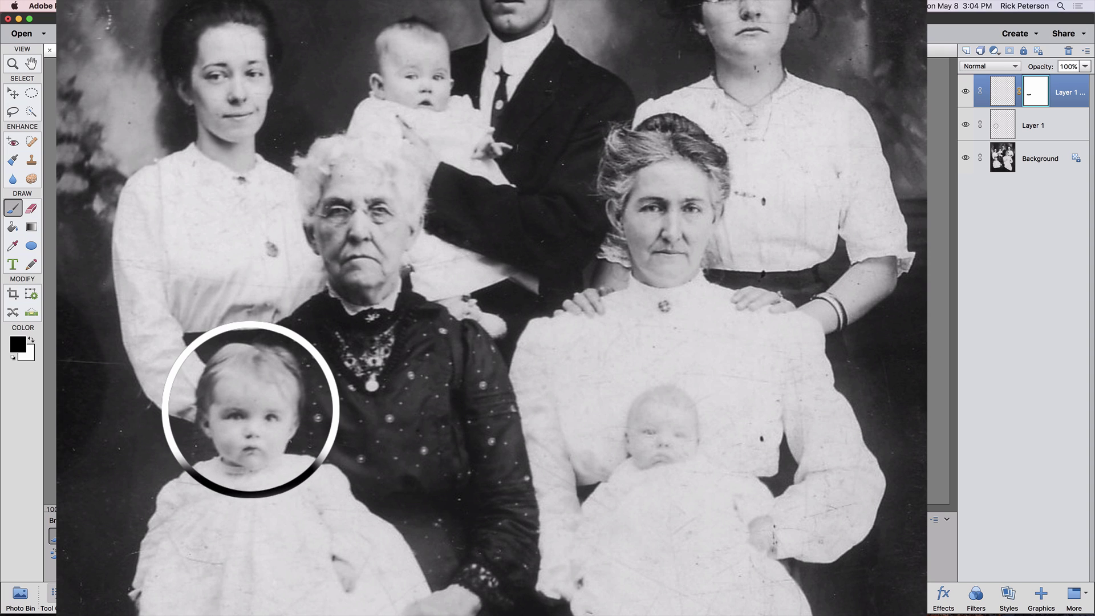